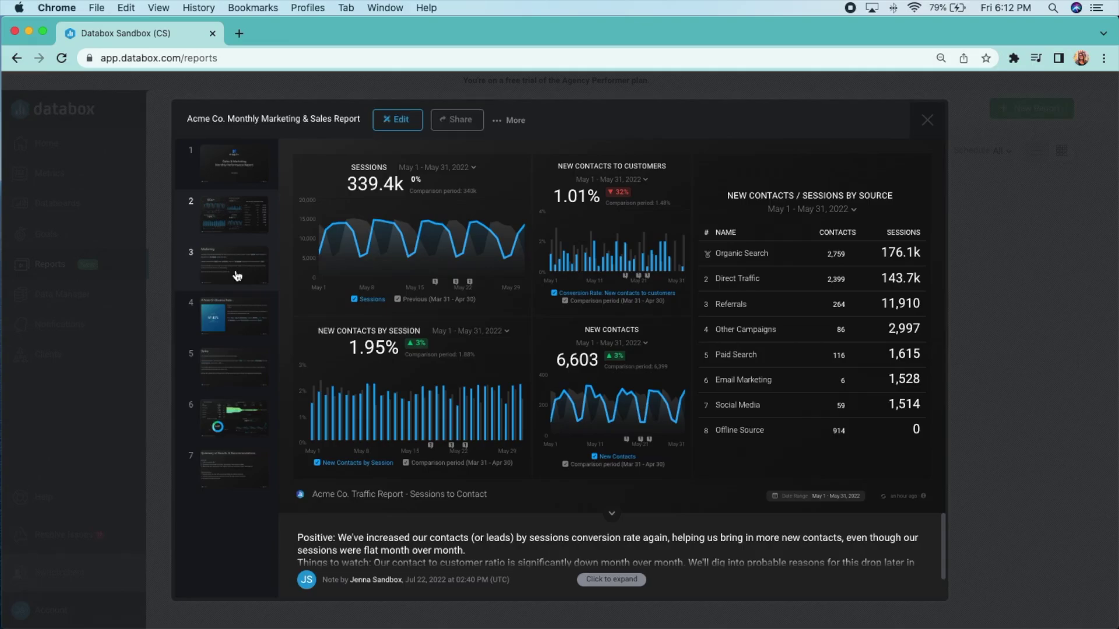
# Page through slides 3–7, from the bounce rate note to the summary, then return to the cover slide
pyautogui.scroll(-5, 605, 590)
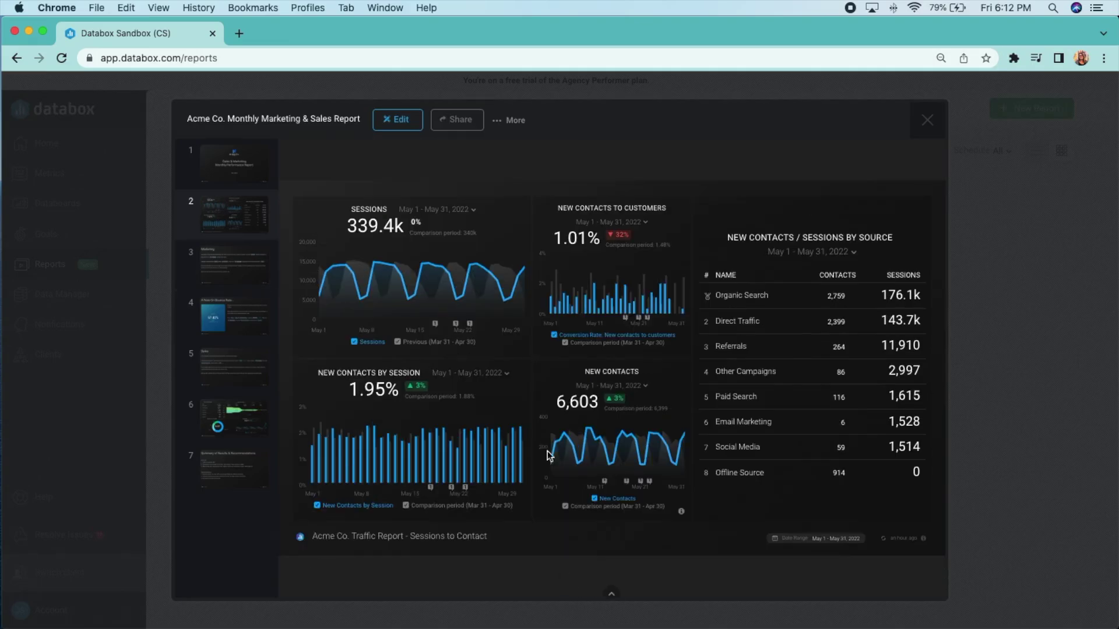
pyautogui.click(239, 328)
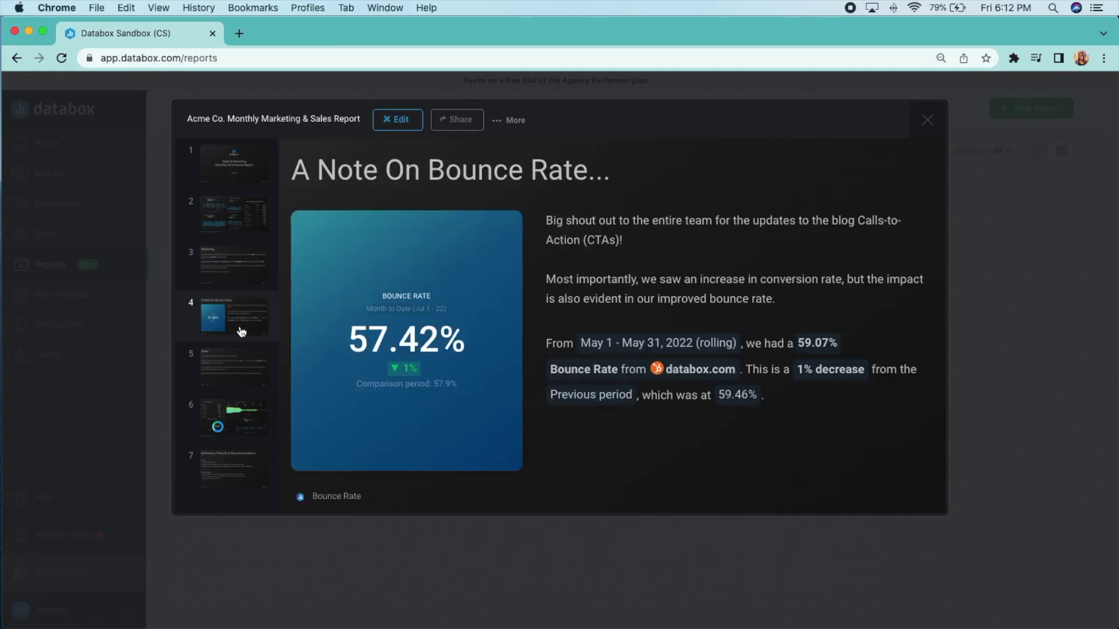
pyautogui.click(241, 379)
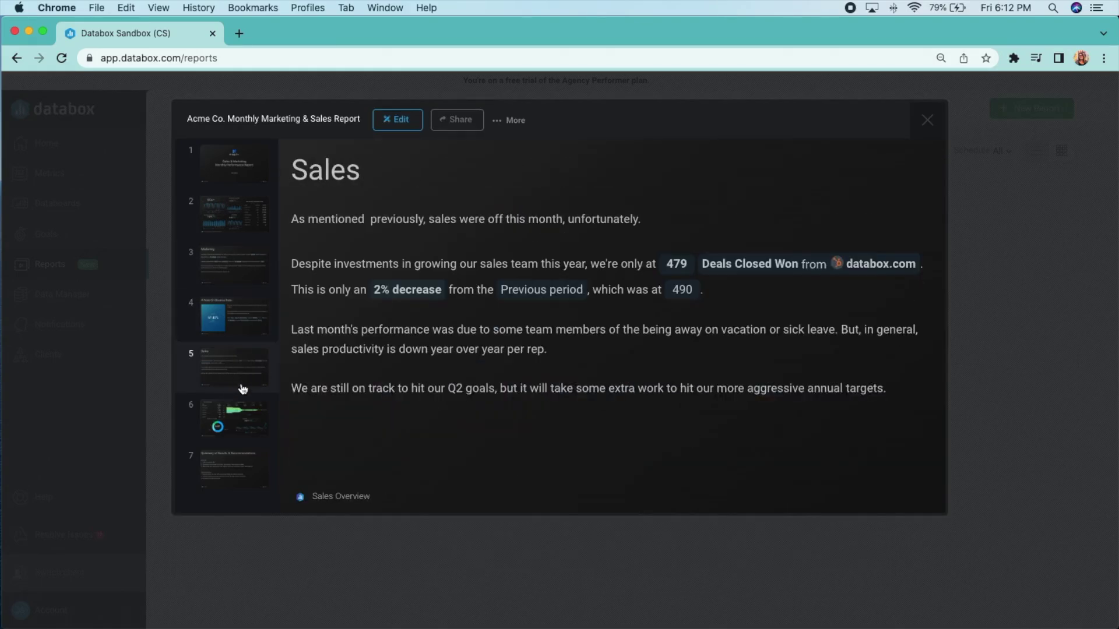
pyautogui.click(247, 428)
pyautogui.click(247, 484)
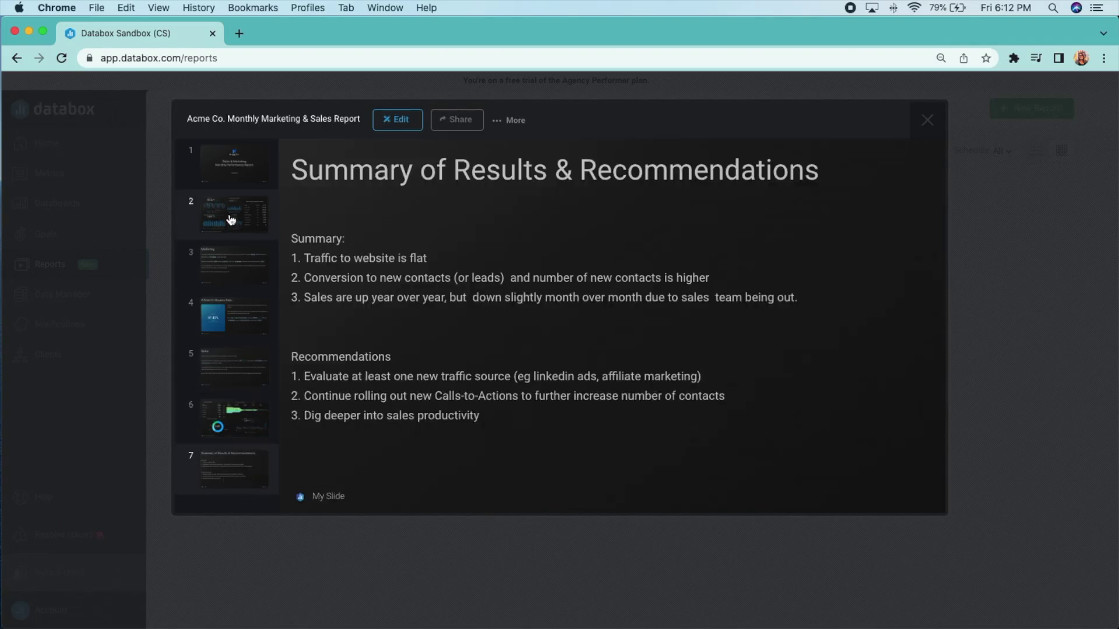
pyautogui.click(225, 170)
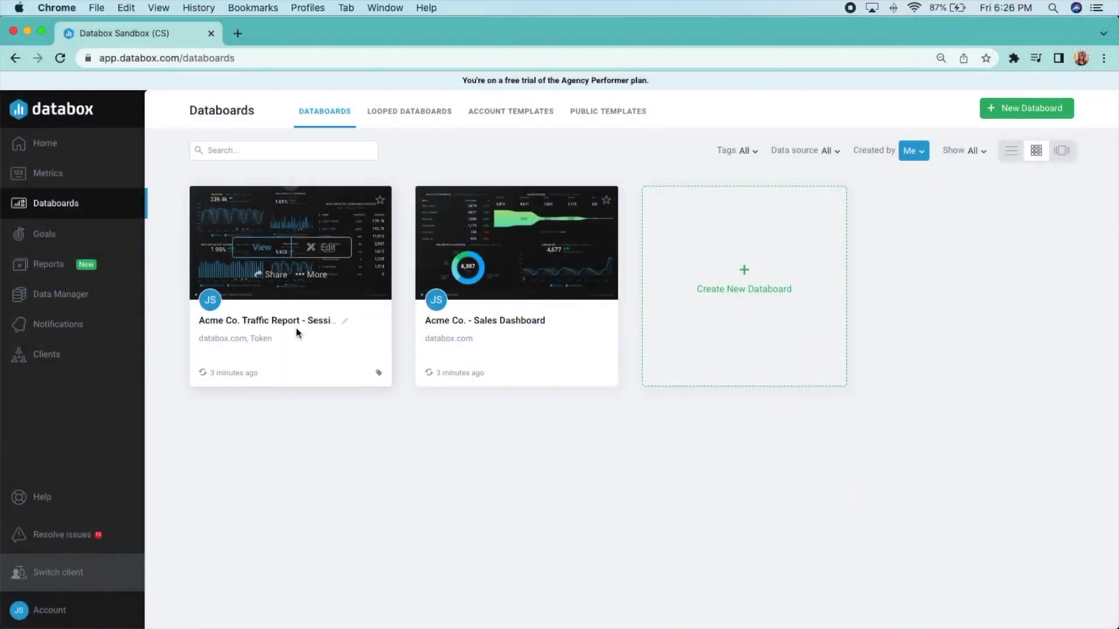
# Add the Acme Co. Traffic Report - Sessions to Contact databoard to a newly created report
pyautogui.click(308, 261)
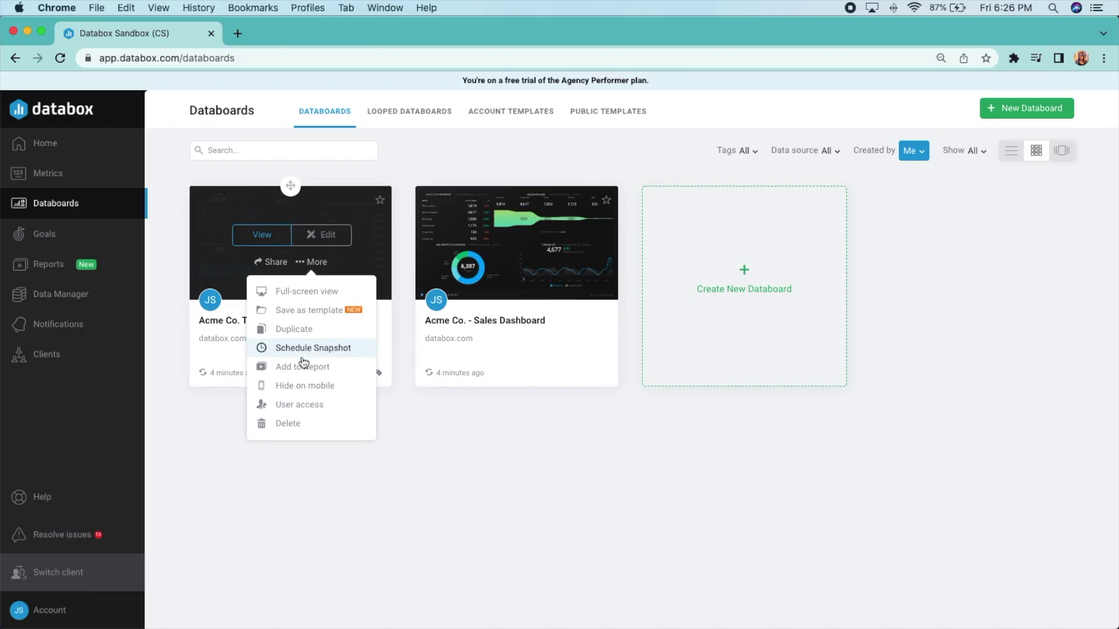
pyautogui.click(302, 367)
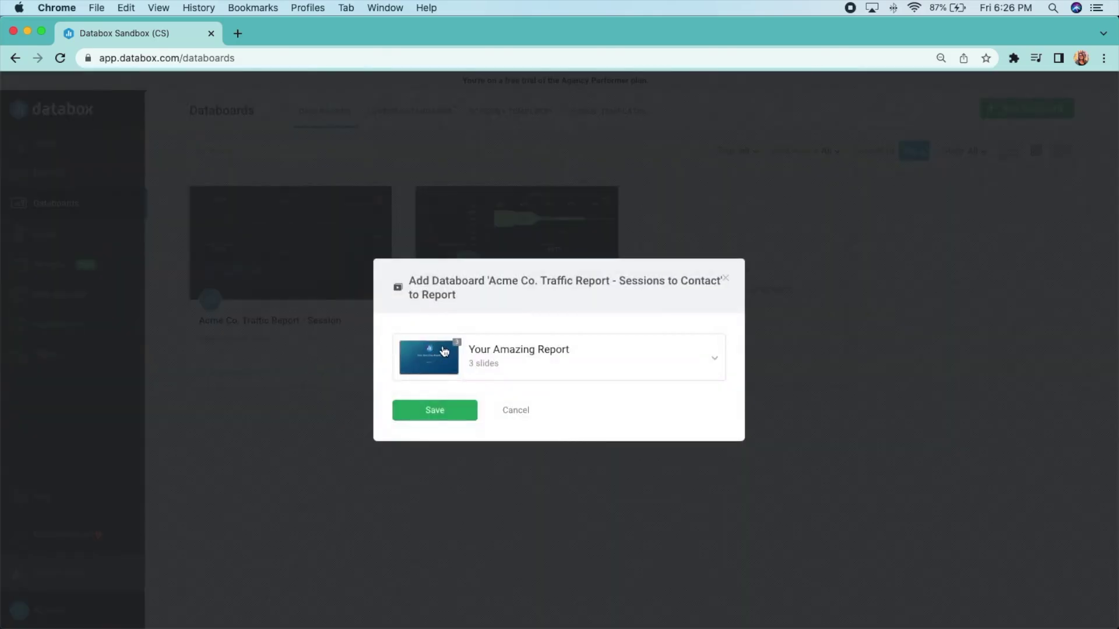
pyautogui.click(530, 367)
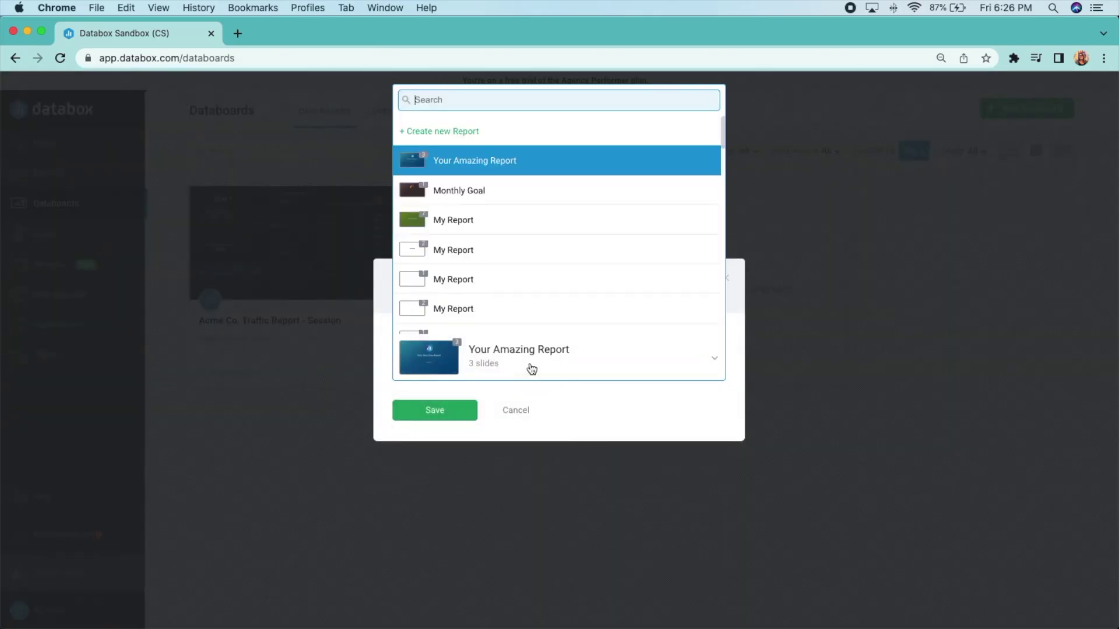
pyautogui.click(447, 132)
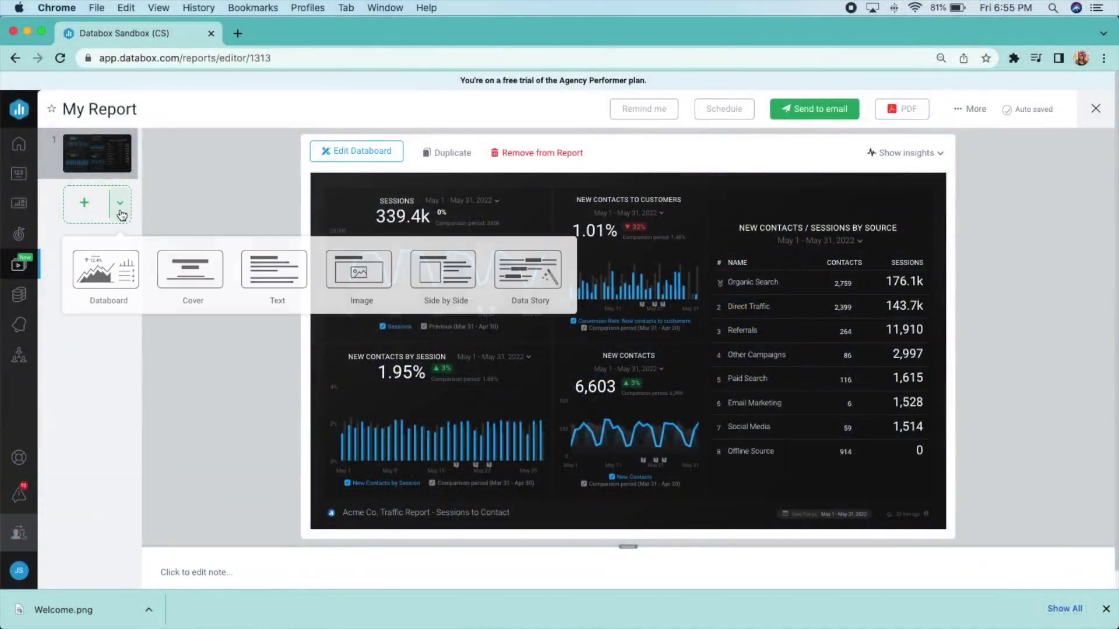
# Add the Acme Co. - Sales Dashboard databoard to the report as page 2
pyautogui.click(126, 281)
pyautogui.write('A')
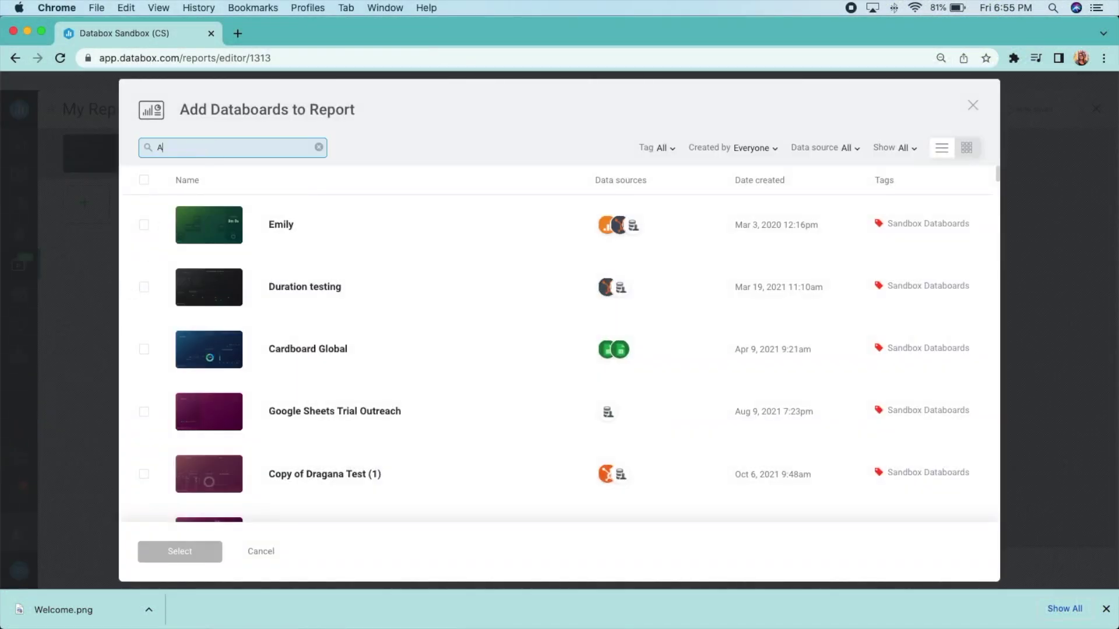
pyautogui.write('cme')
pyautogui.click(143, 287)
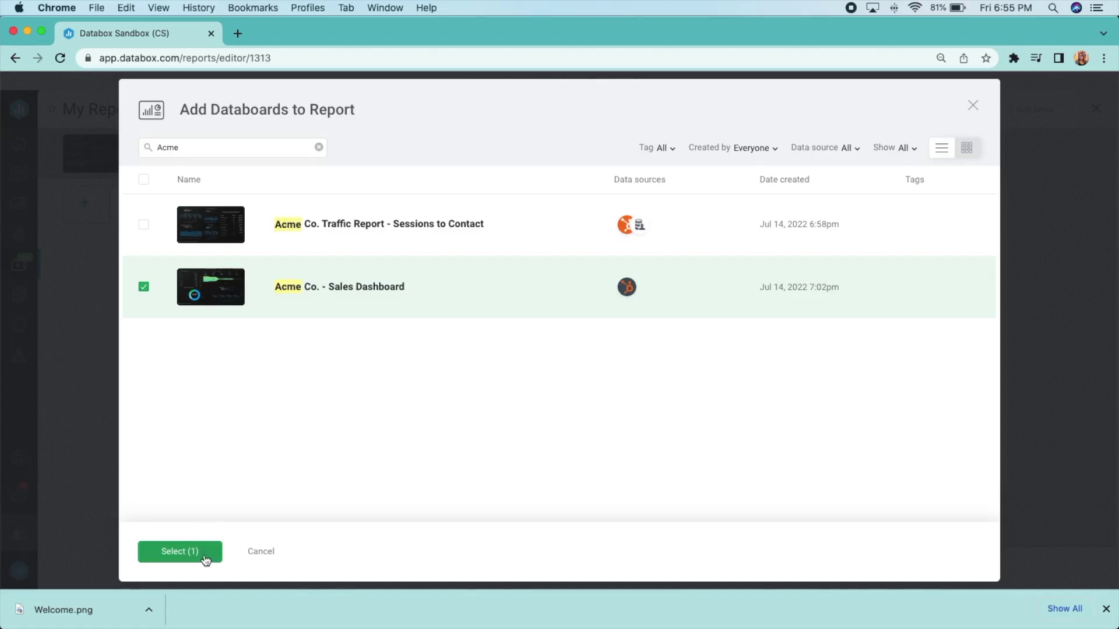
pyautogui.click(180, 551)
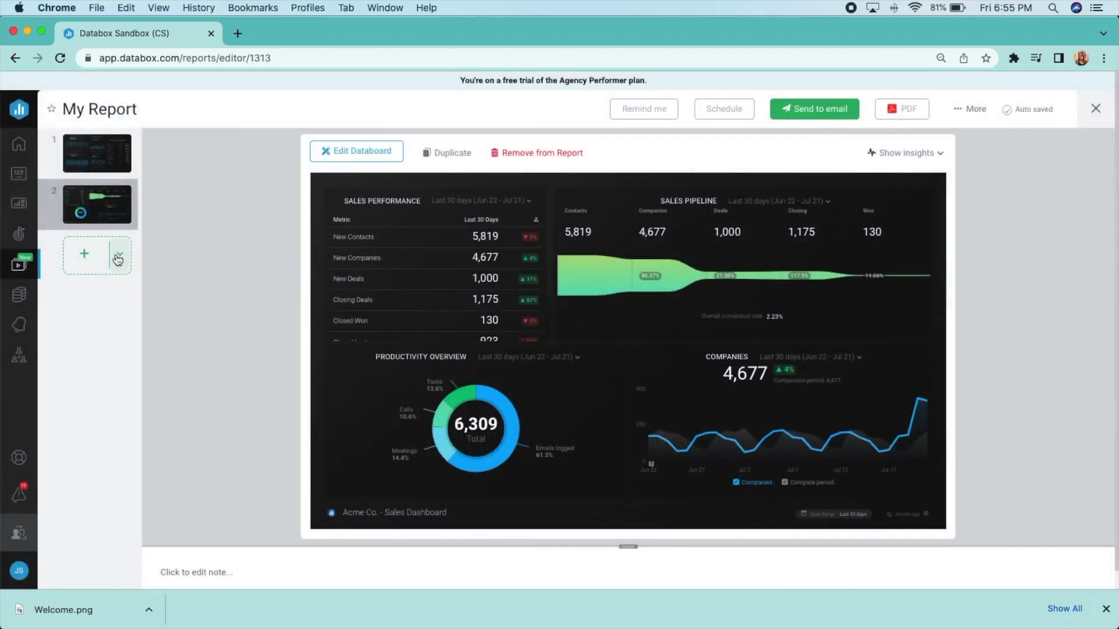
# Add a side-by-side slide titled 'A Note On Bounce Rate...' showing the databox.com Bounce Rate metric
pyautogui.click(117, 260)
pyautogui.click(475, 339)
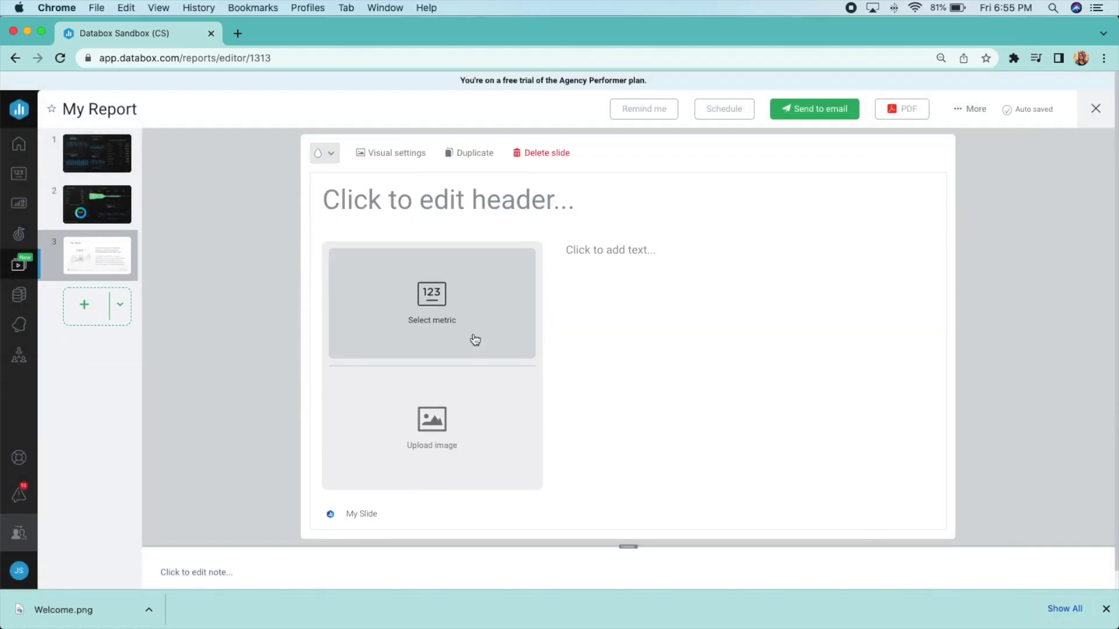
pyautogui.click(405, 201)
pyautogui.write('A Note On Bounce Rate...')
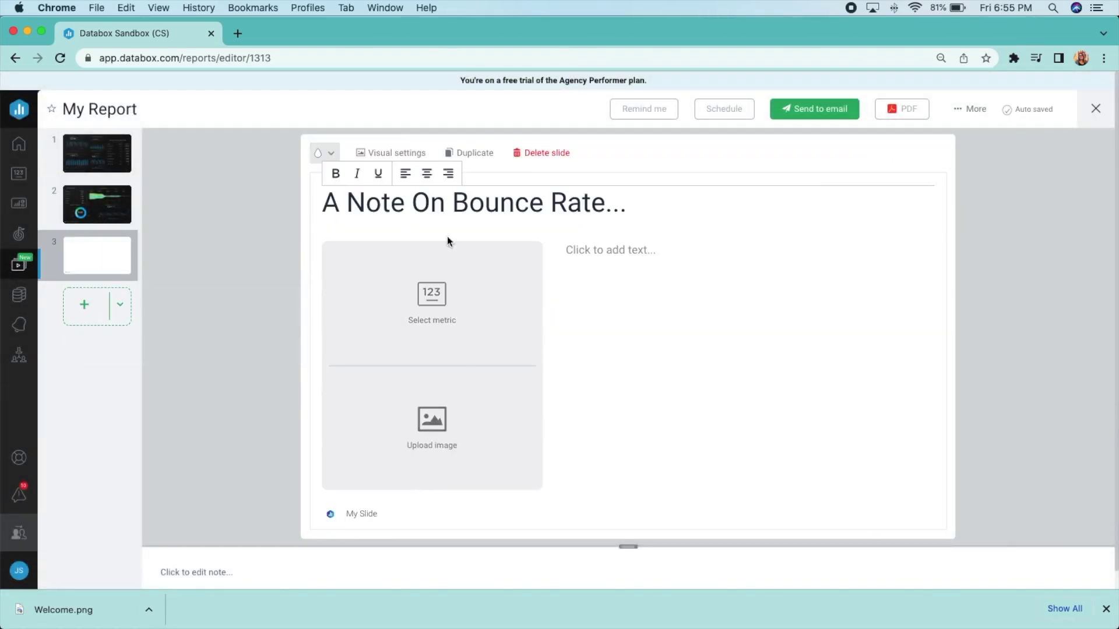
pyautogui.click(432, 302)
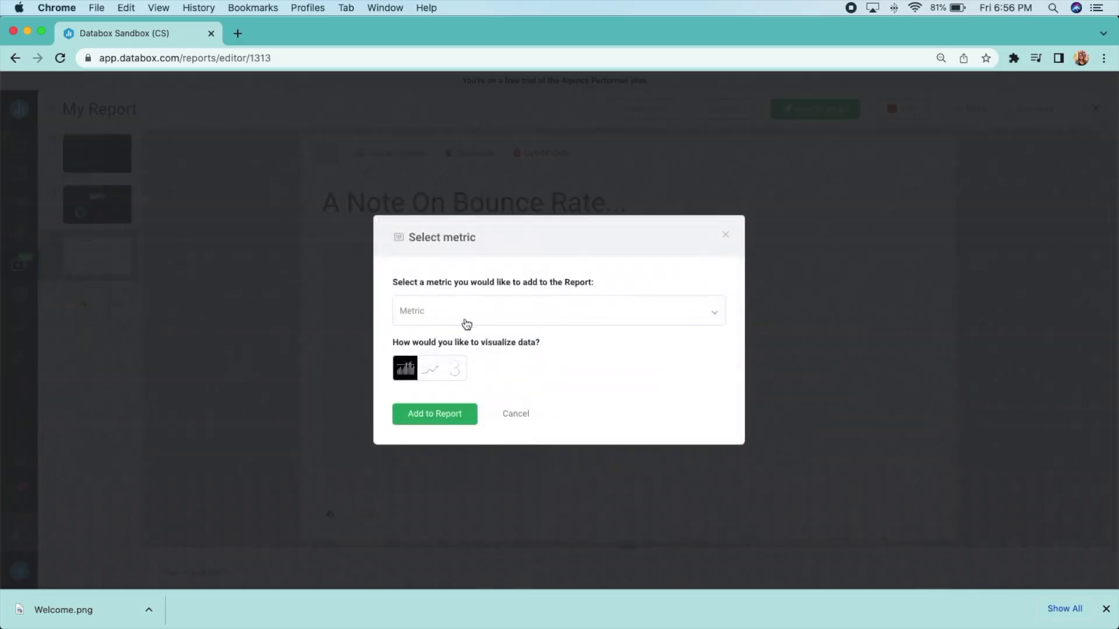
pyautogui.click(460, 312)
pyautogui.write('Bounce Rate')
pyautogui.click(495, 454)
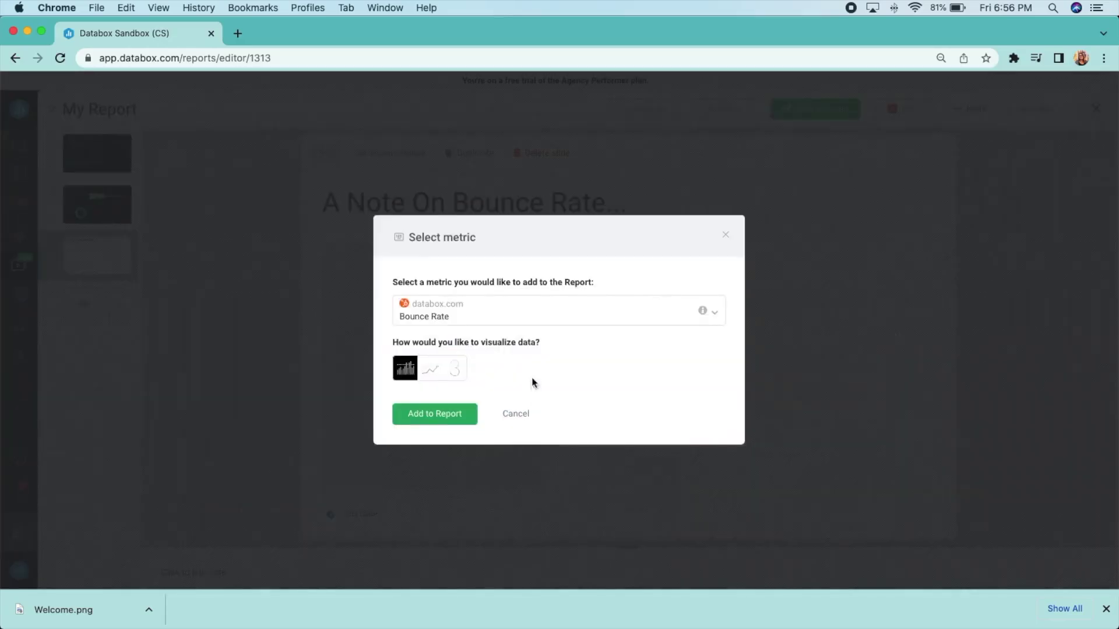
pyautogui.click(457, 408)
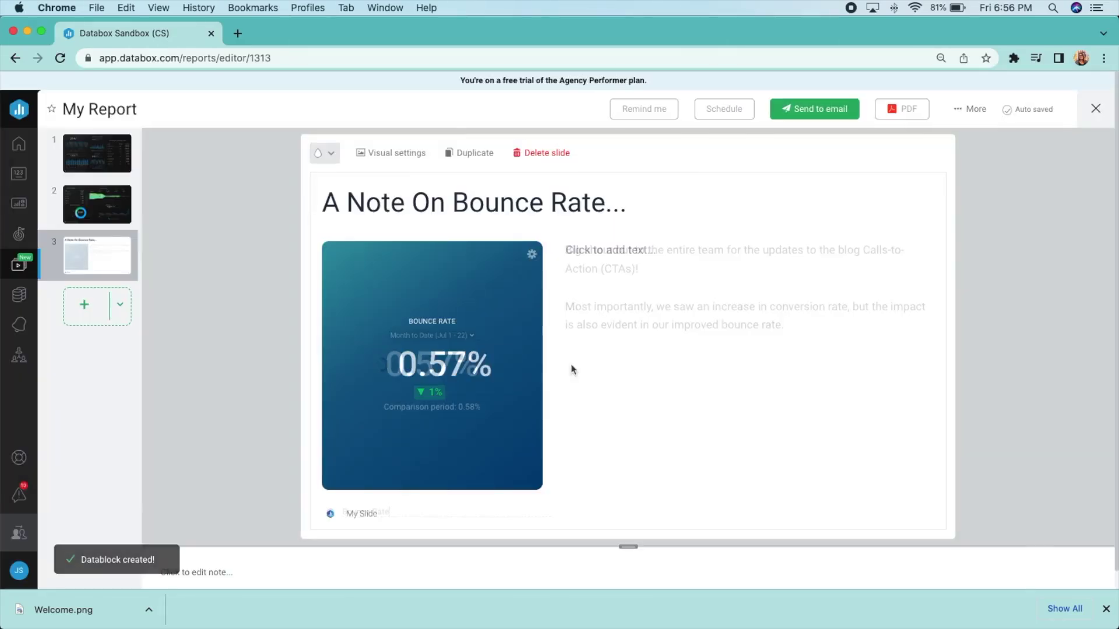
pyautogui.click(120, 309)
# Add an image slide headed 'This Month's New Hires' showing the Welcome.png picture
pyautogui.click(394, 400)
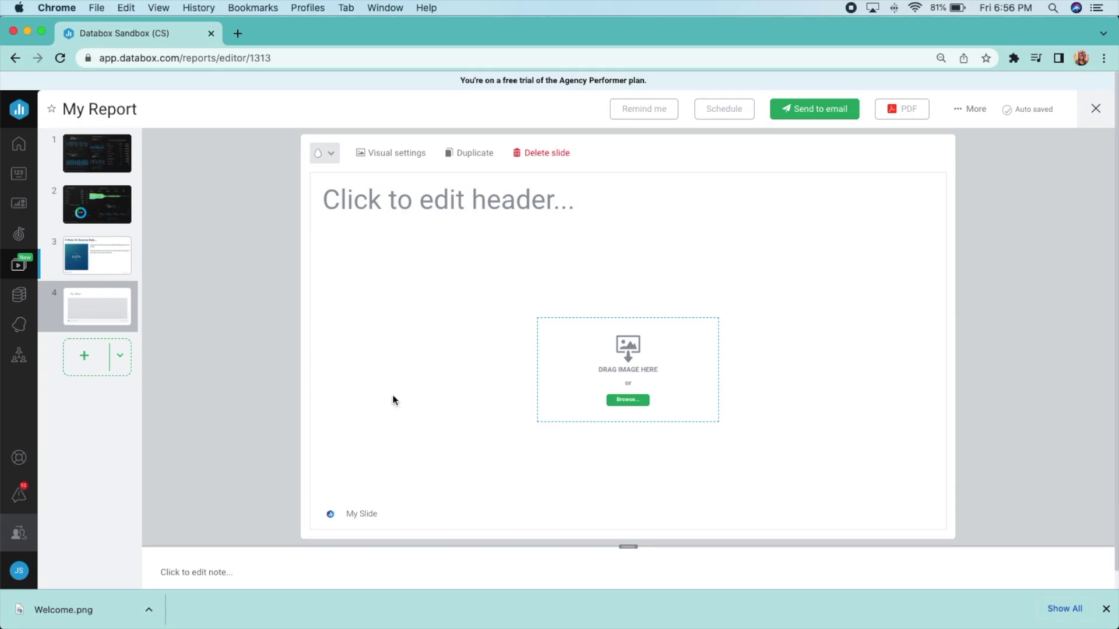
pyautogui.click(411, 200)
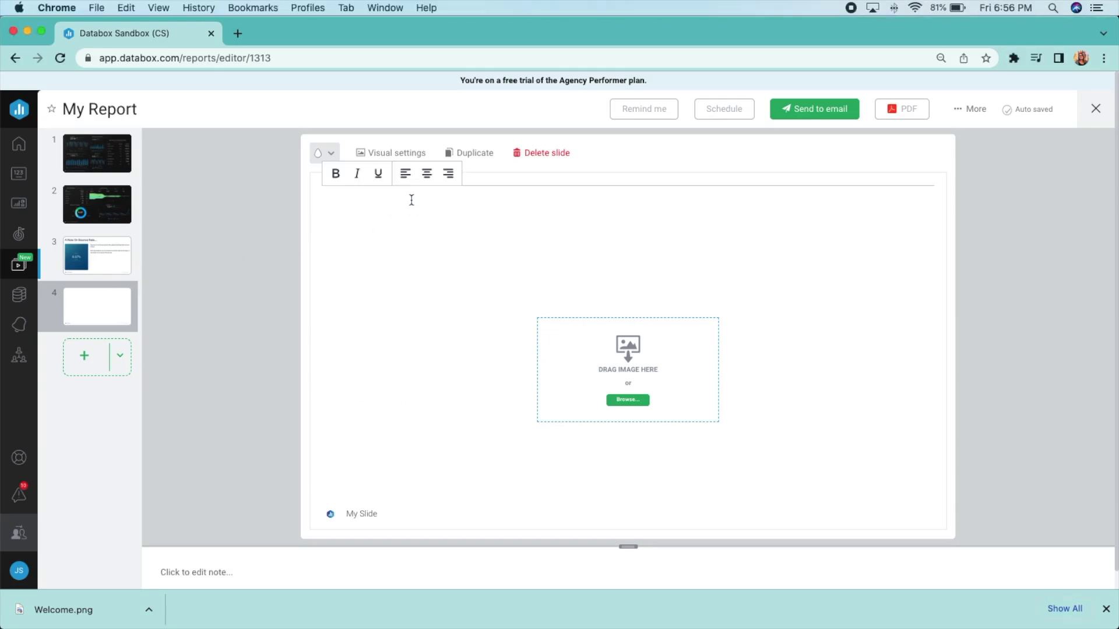
pyautogui.click(632, 400)
pyautogui.click(461, 122)
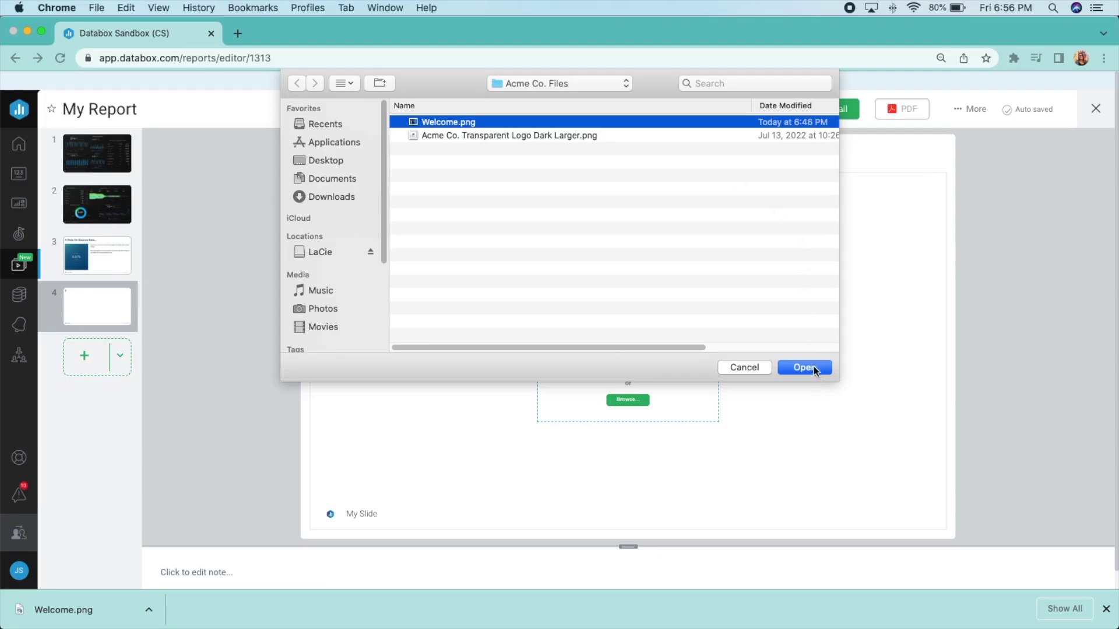
pyautogui.click(813, 369)
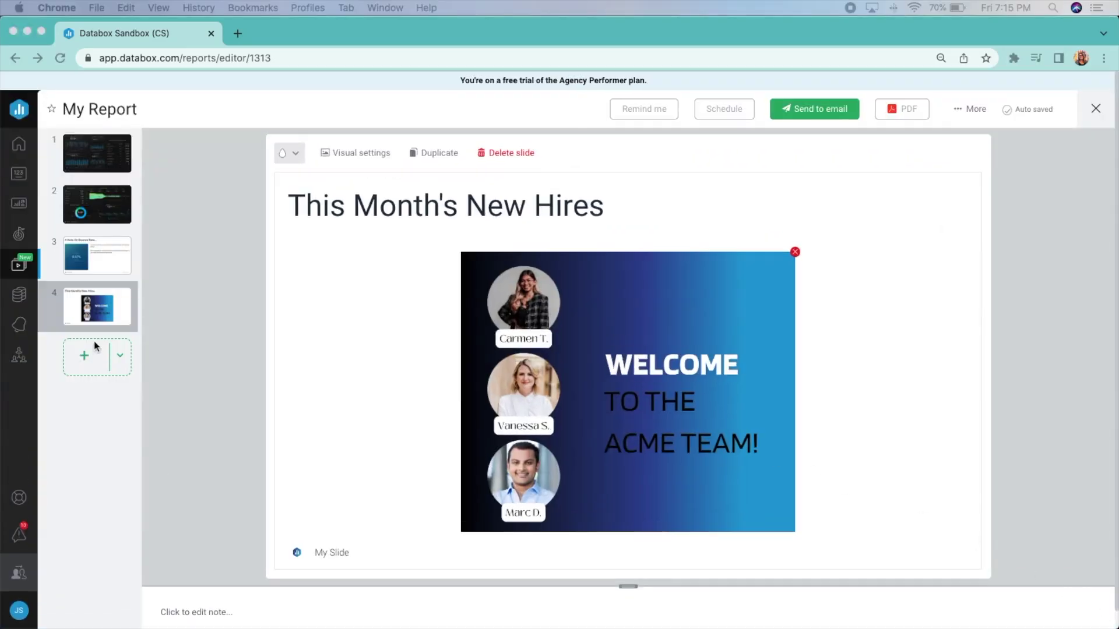
pyautogui.click(119, 355)
# Add a text slide headed 'Summary of Results & Recommendations' with the pasted summary and recommendation lists
pyautogui.click(279, 417)
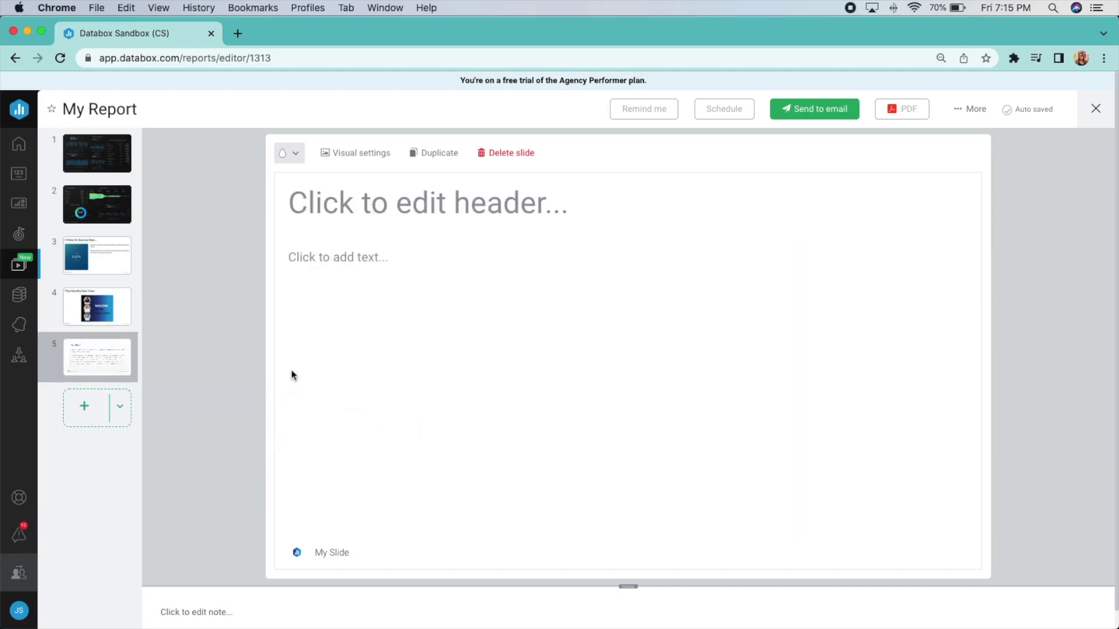
pyautogui.click(347, 204)
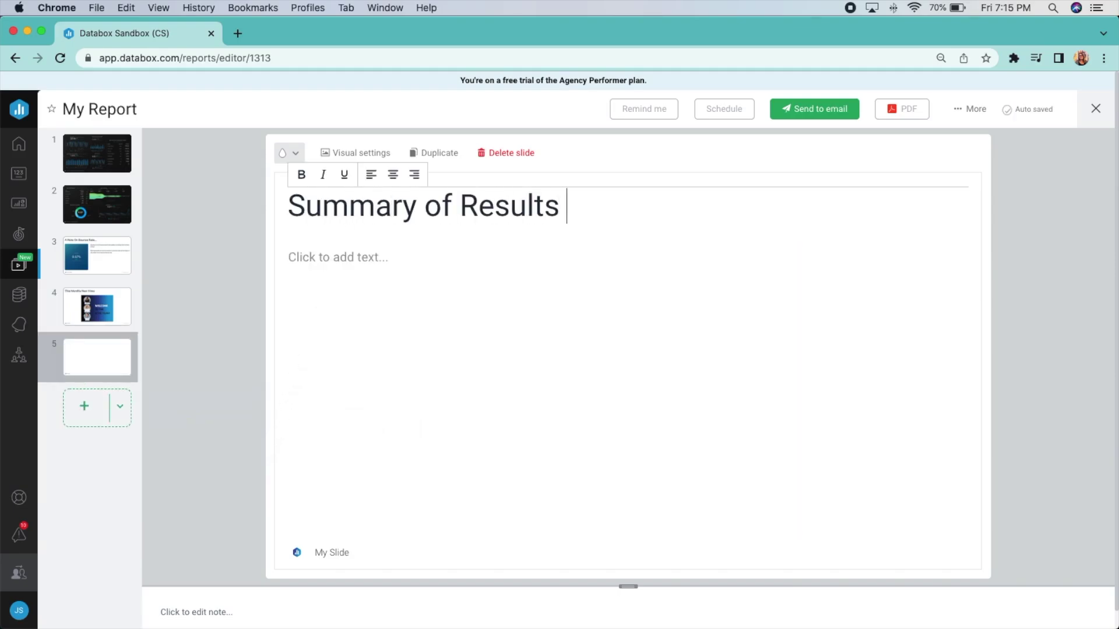
pyautogui.click(313, 257)
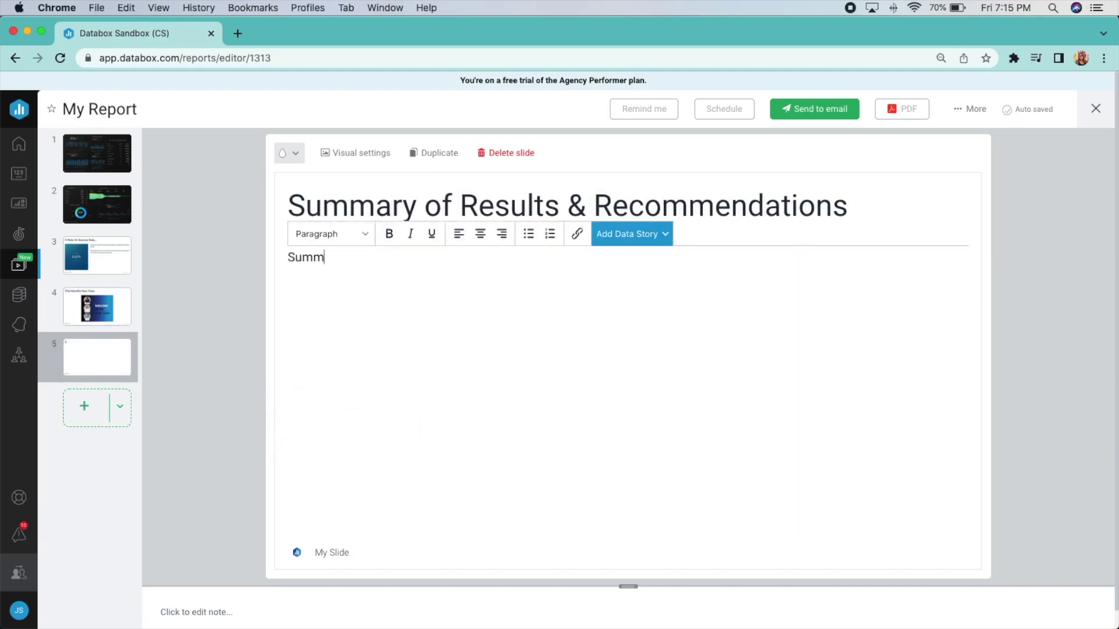
pyautogui.write('1. Traffic to website is flat 2. Conversion to new contacts (or leads)  and number of new contacts is higher 3. Sales are up year over year, but  down slightly month over month due to sales  team being out.')
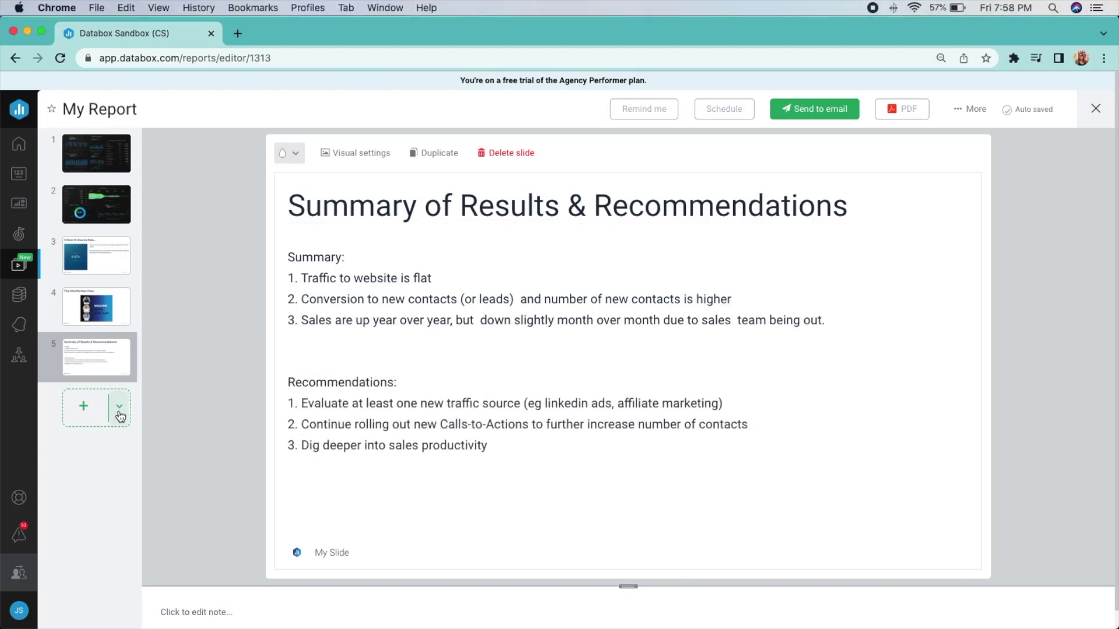
pyautogui.click(119, 406)
# Add a data story slide built on the favourite Deals Closed Won metric
pyautogui.click(502, 498)
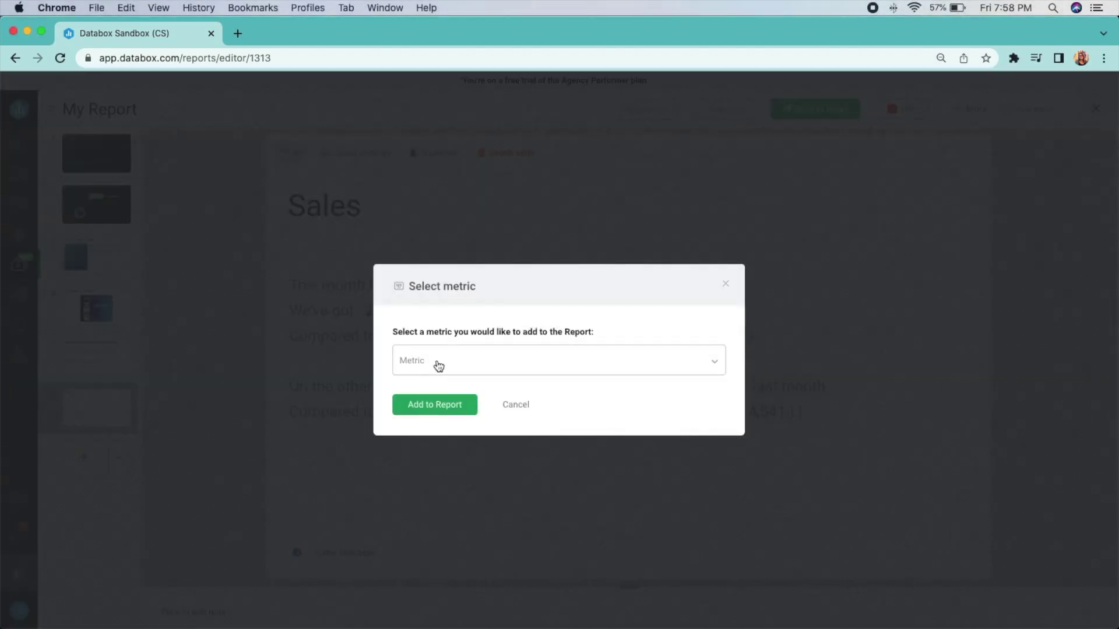
pyautogui.click(438, 365)
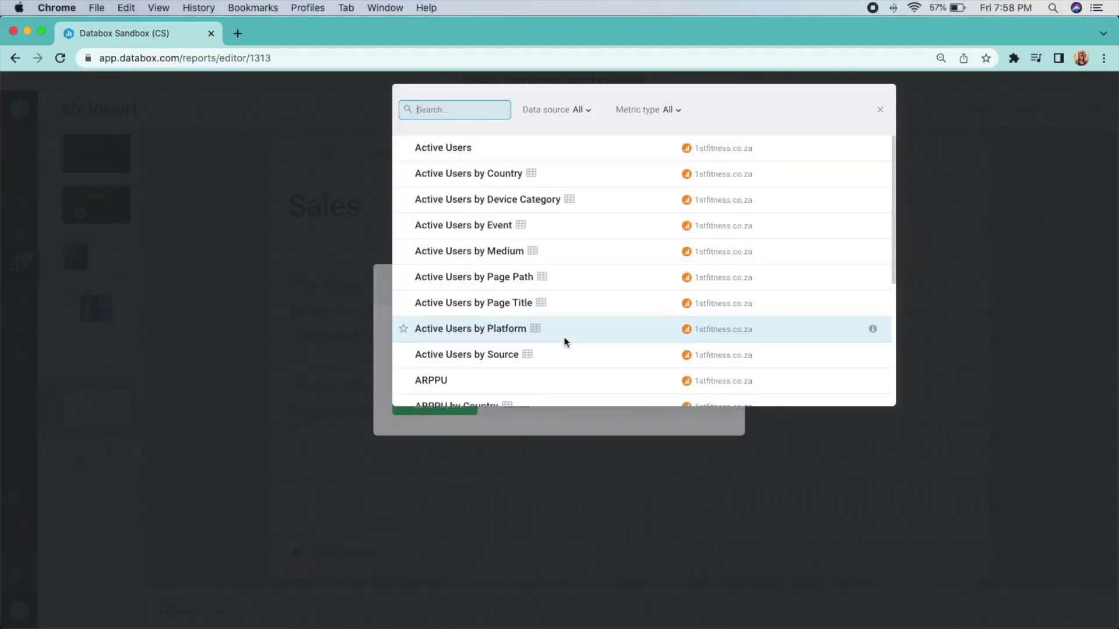
pyautogui.click(670, 110)
pyautogui.click(645, 173)
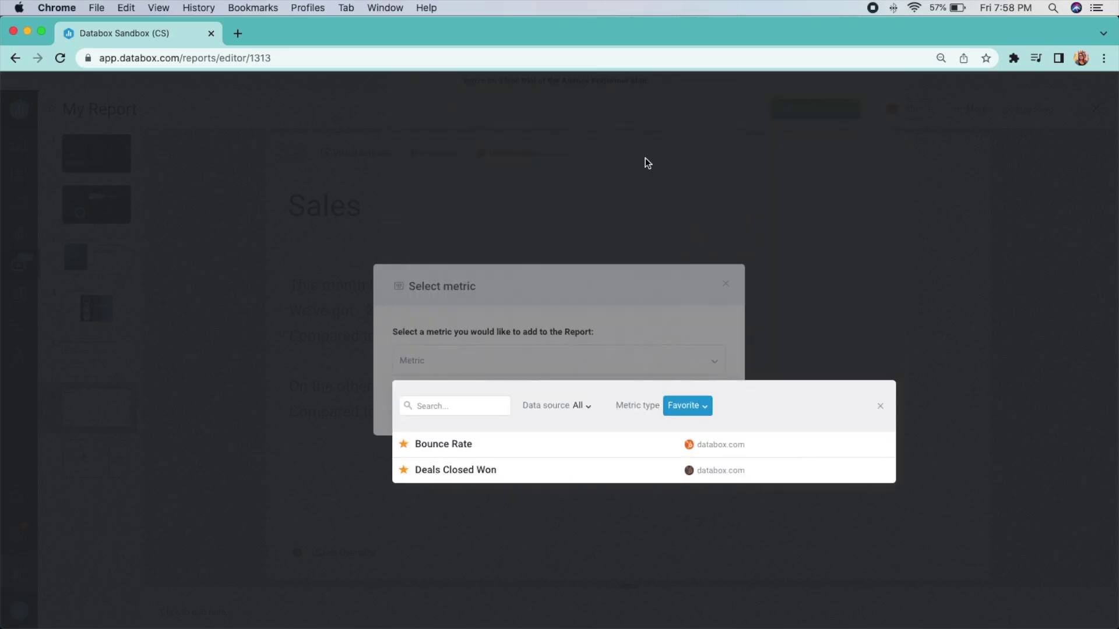
pyautogui.click(460, 471)
pyautogui.click(442, 406)
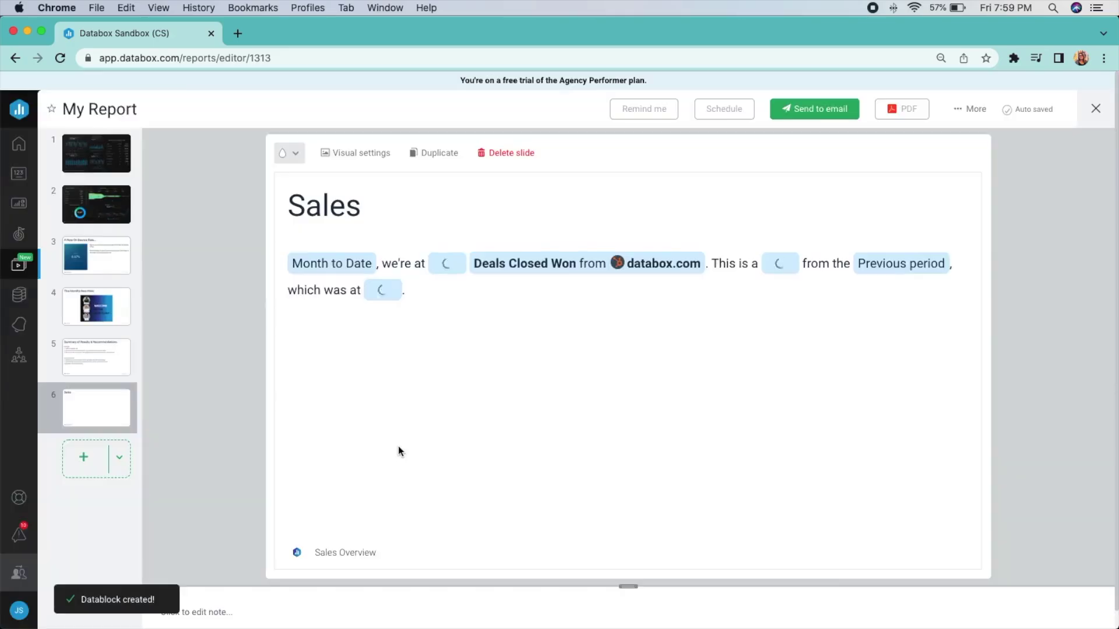
# Set the story metric's date range to Year to Date and save it
pyautogui.click(364, 265)
pyautogui.click(397, 287)
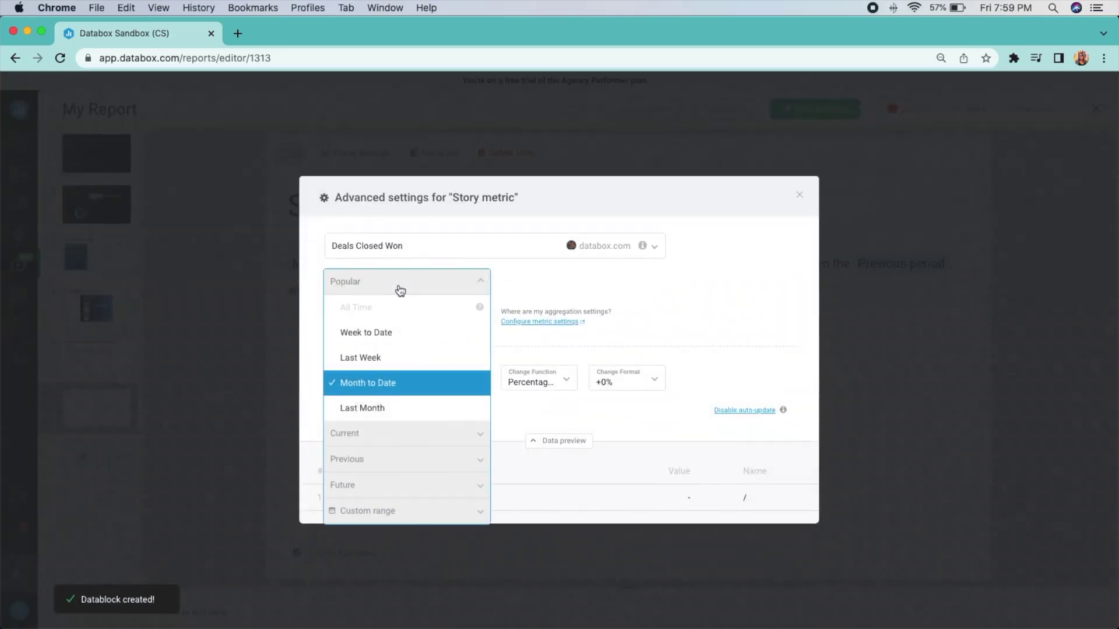
pyautogui.click(377, 430)
pyautogui.click(385, 536)
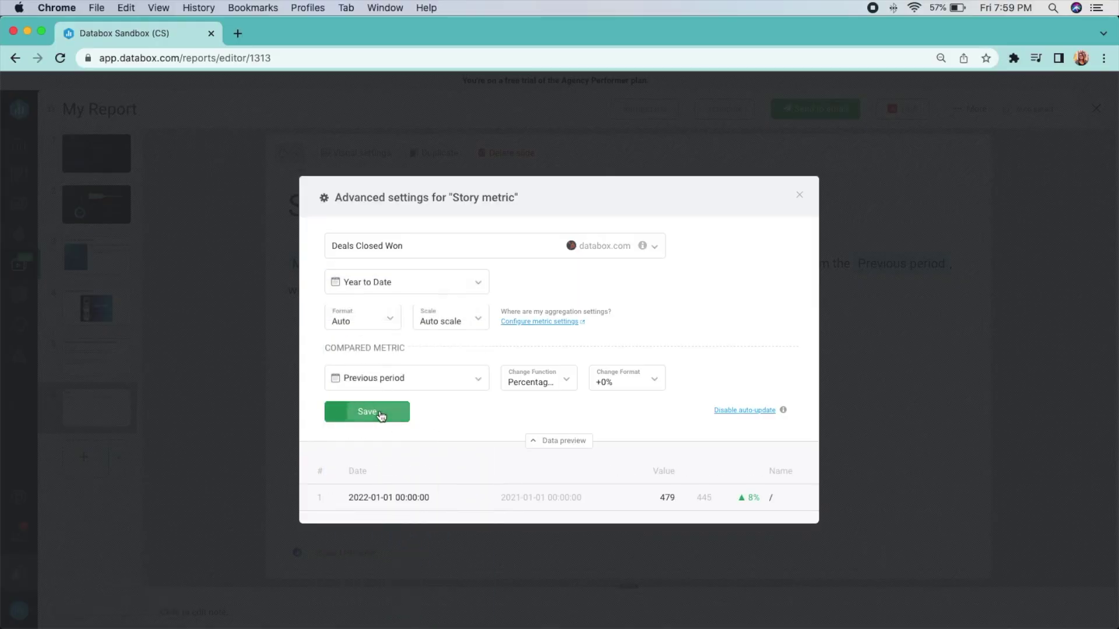
pyautogui.click(380, 412)
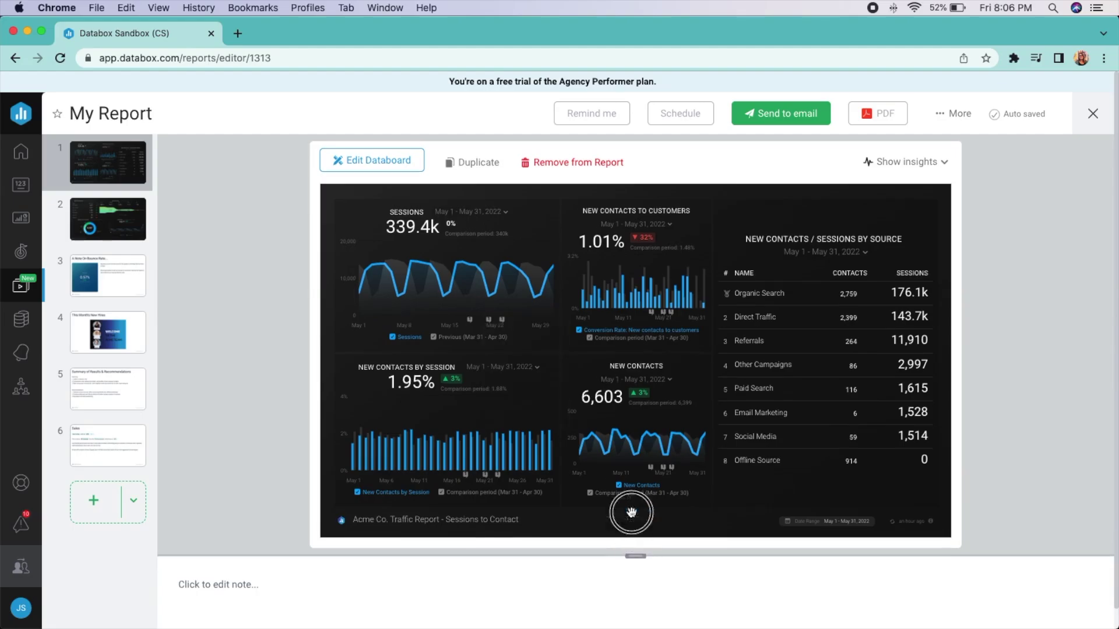
# Write a two-paragraph note under the traffic dashboard slide on the positive trend and things to watch
pyautogui.click(214, 408)
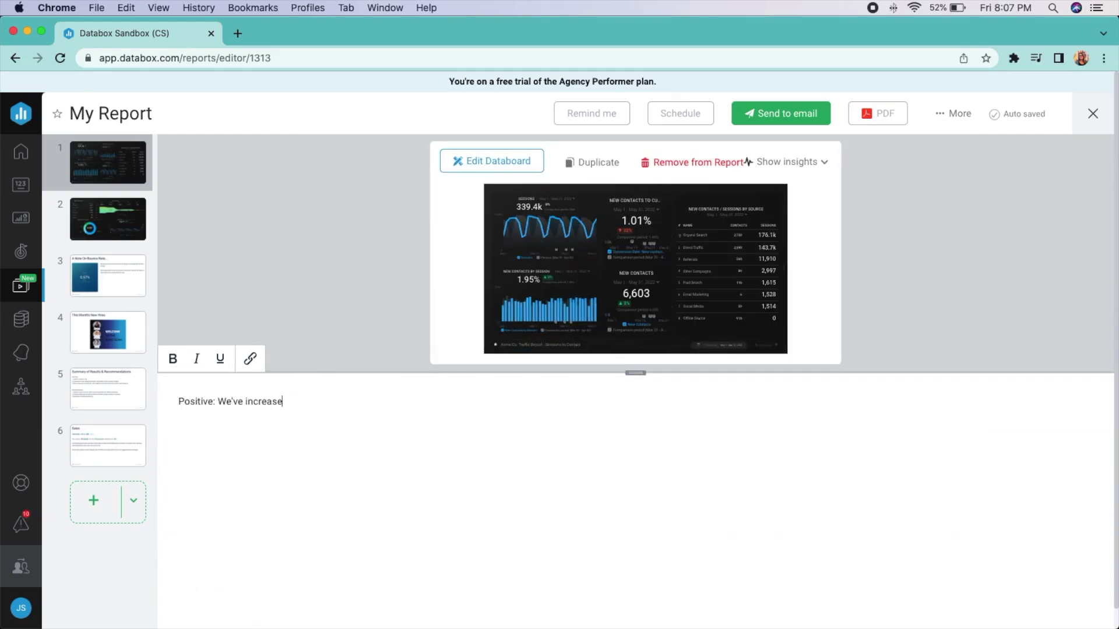
pyautogui.write('r leads)')
pyautogui.moveTo(635, 374); pyautogui.dragTo(674, 537)
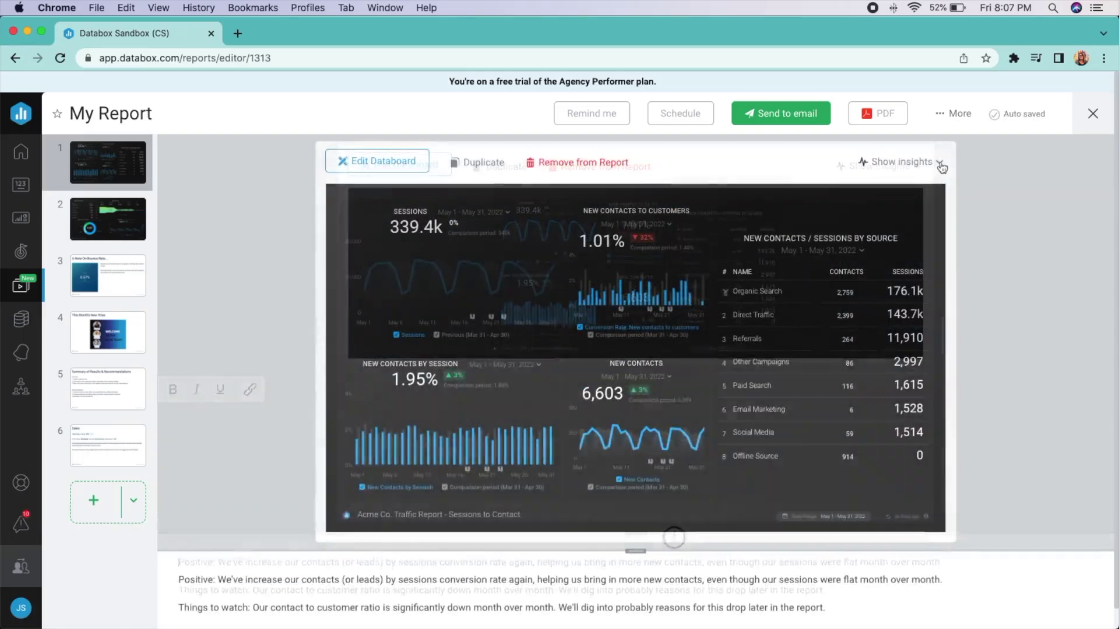
pyautogui.click(940, 164)
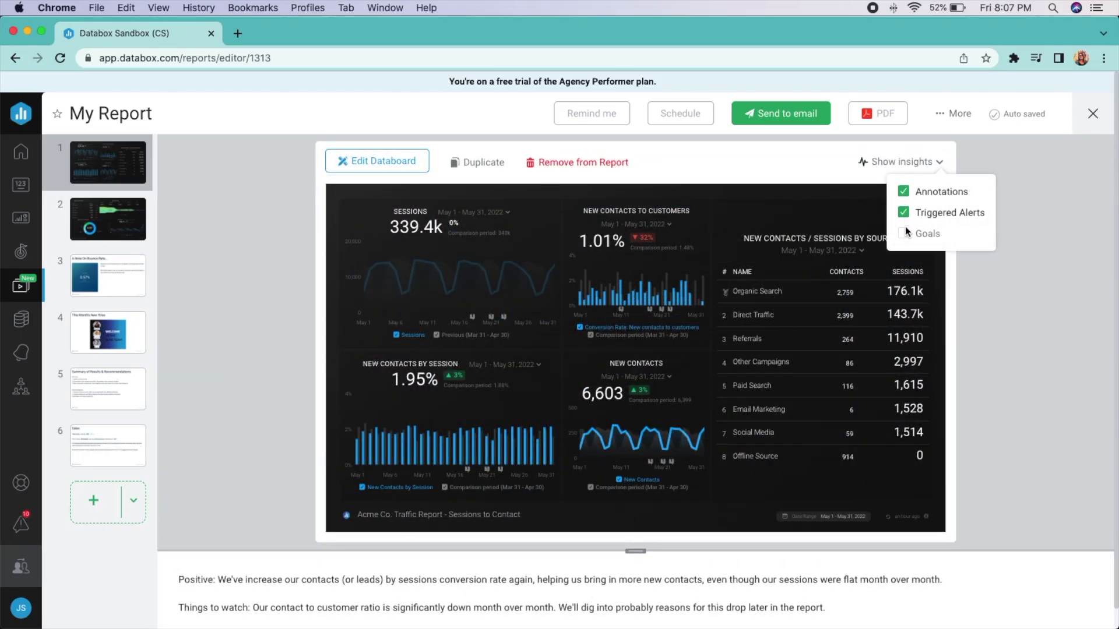
pyautogui.click(1051, 222)
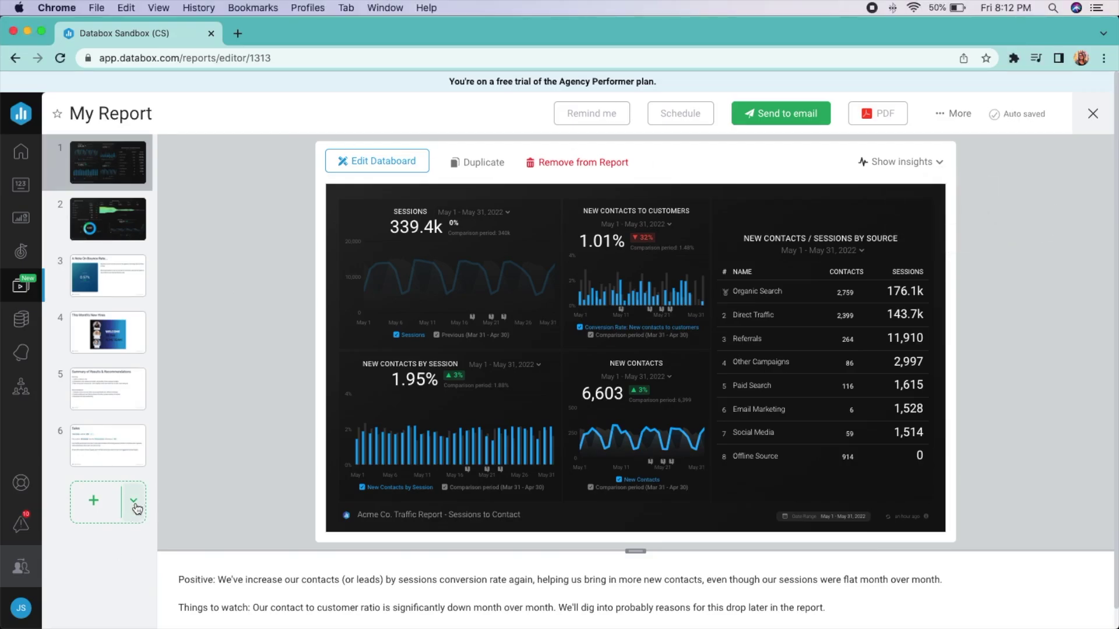
pyautogui.click(134, 500)
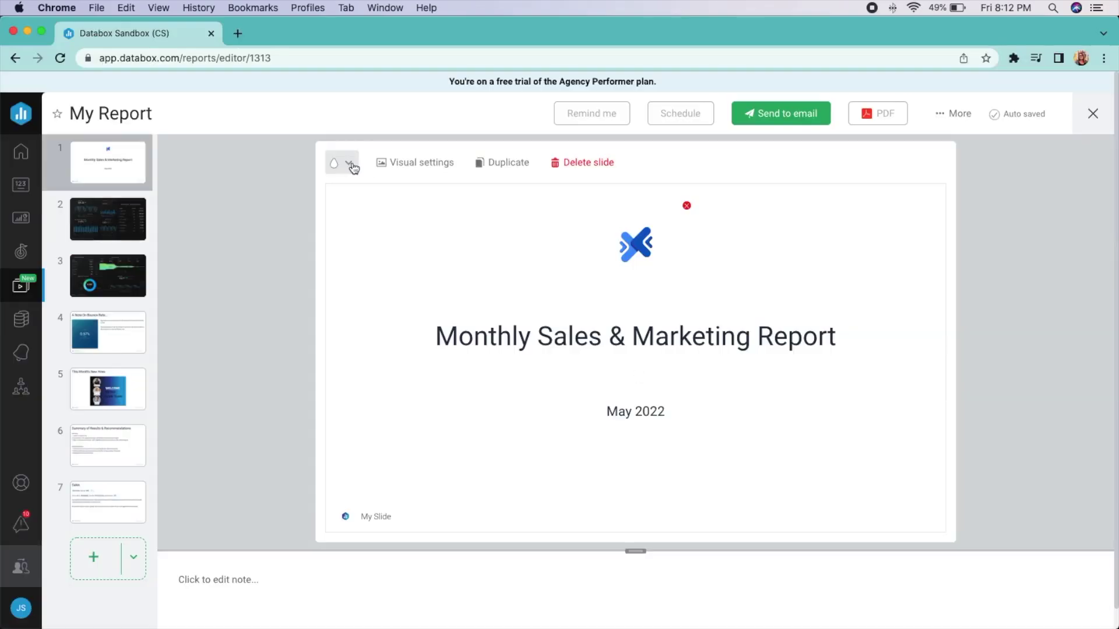
# Give the cover slide a dark background and apply it to all slides
pyautogui.click(348, 163)
pyautogui.click(329, 278)
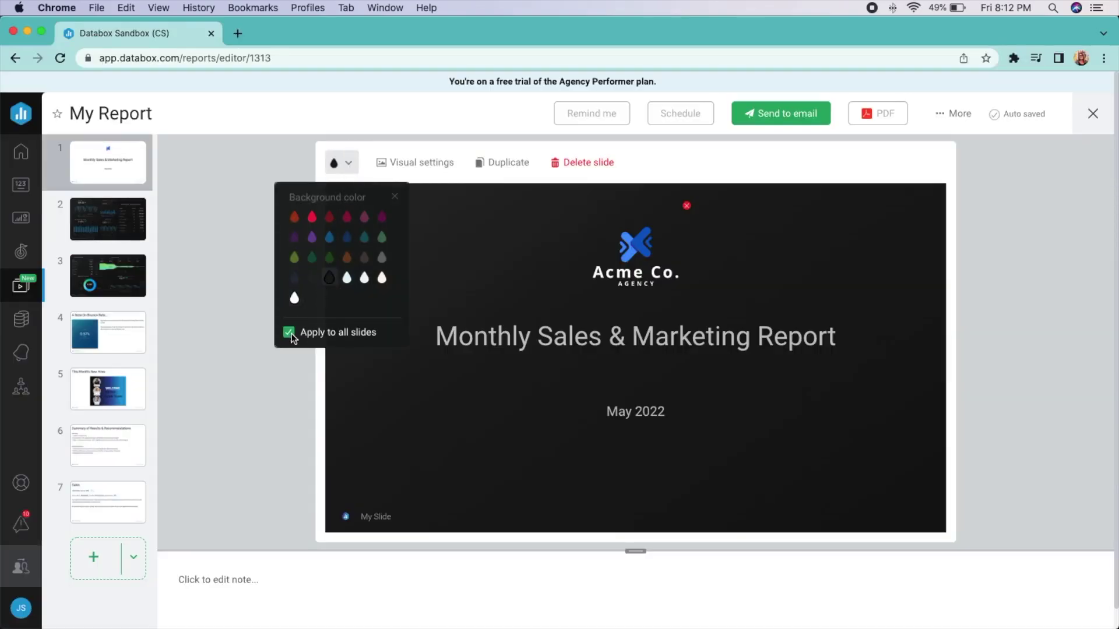
pyautogui.click(344, 515)
# Upload and crop the Acme Co. logo onto the cover slide
pyautogui.click(352, 492)
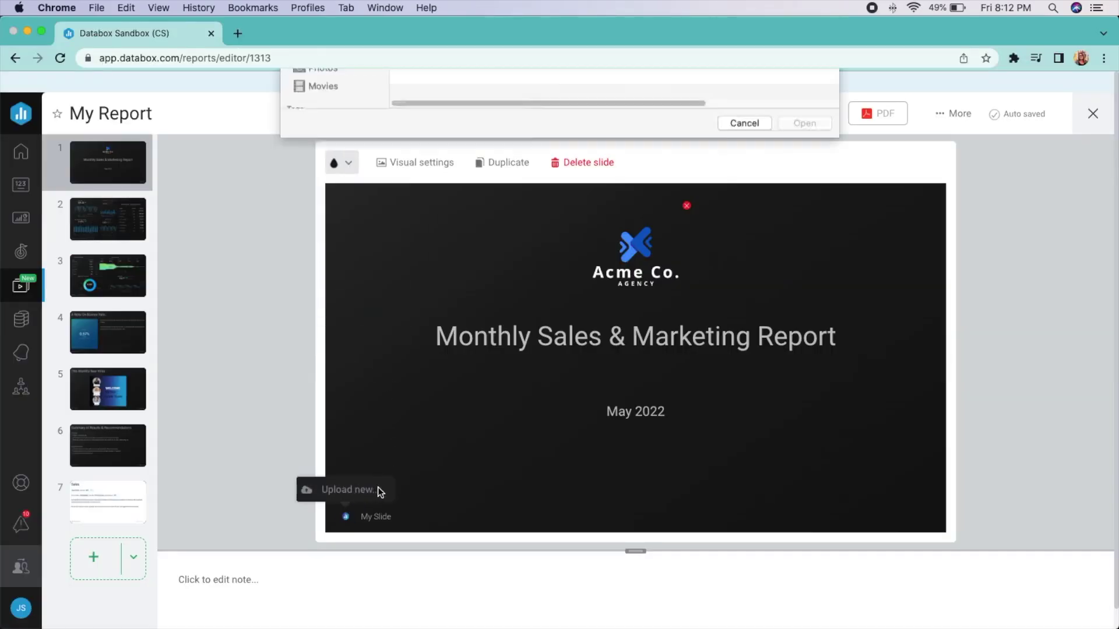
pyautogui.click(443, 137)
pyautogui.click(804, 367)
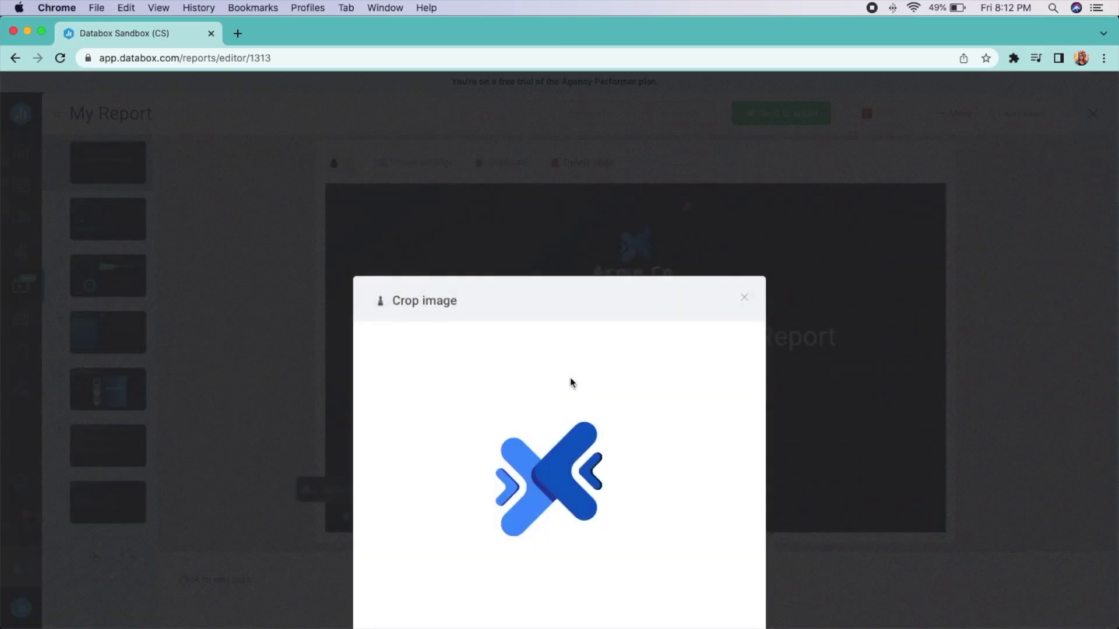
pyautogui.click(396, 564)
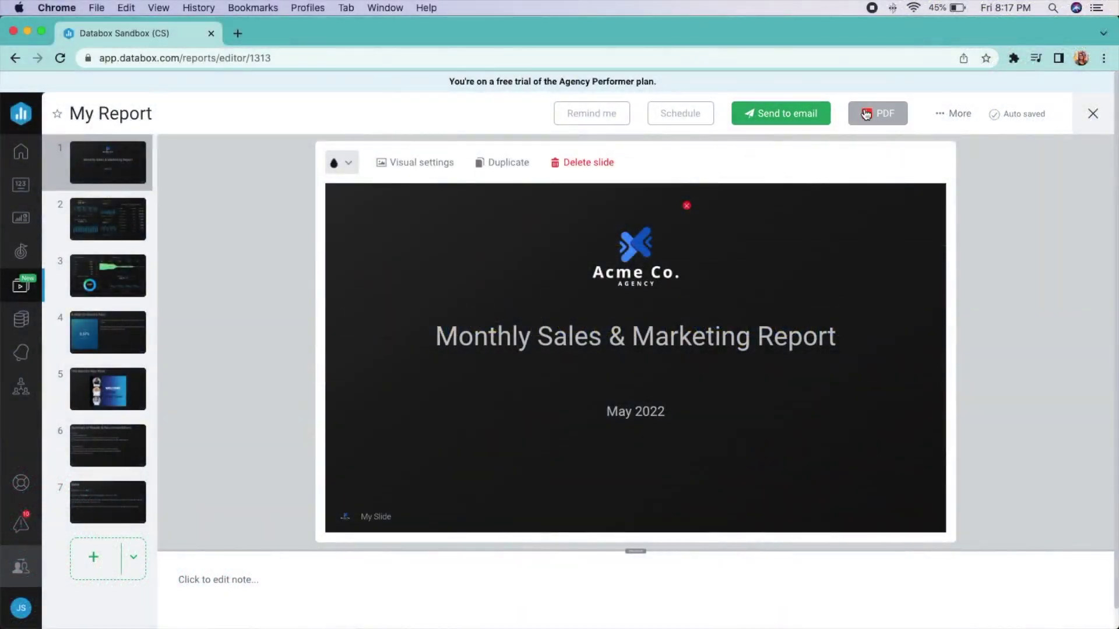
# Address the report email to the CEO with subject 'Monthly Sales & Marketing Report', a questions note, and a later send time
pyautogui.click(795, 120)
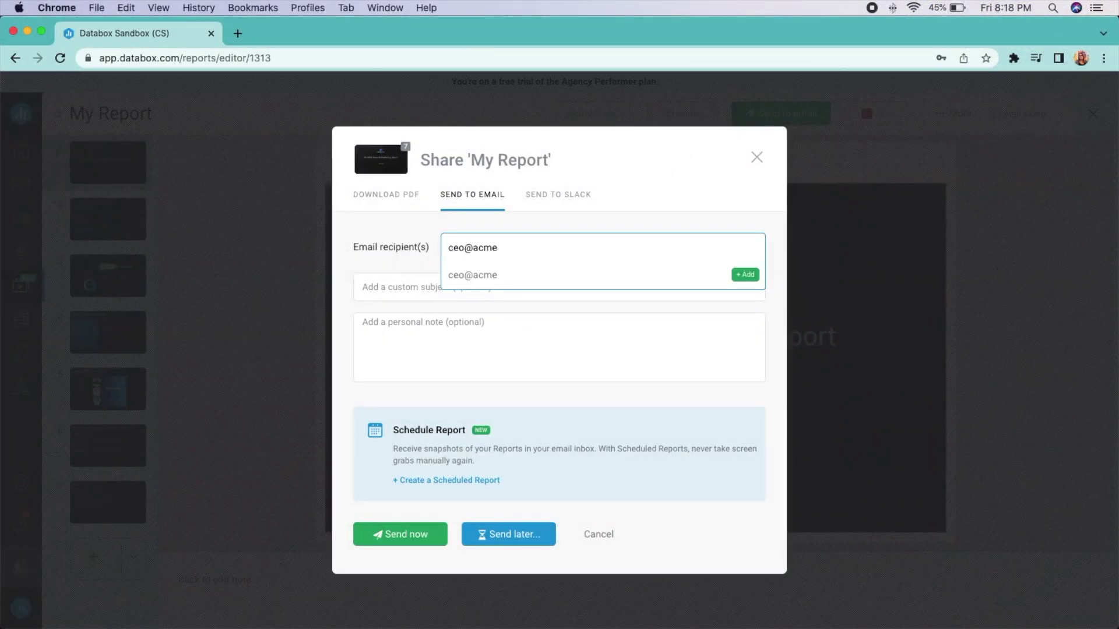
pyautogui.click(744, 275)
pyautogui.click(432, 286)
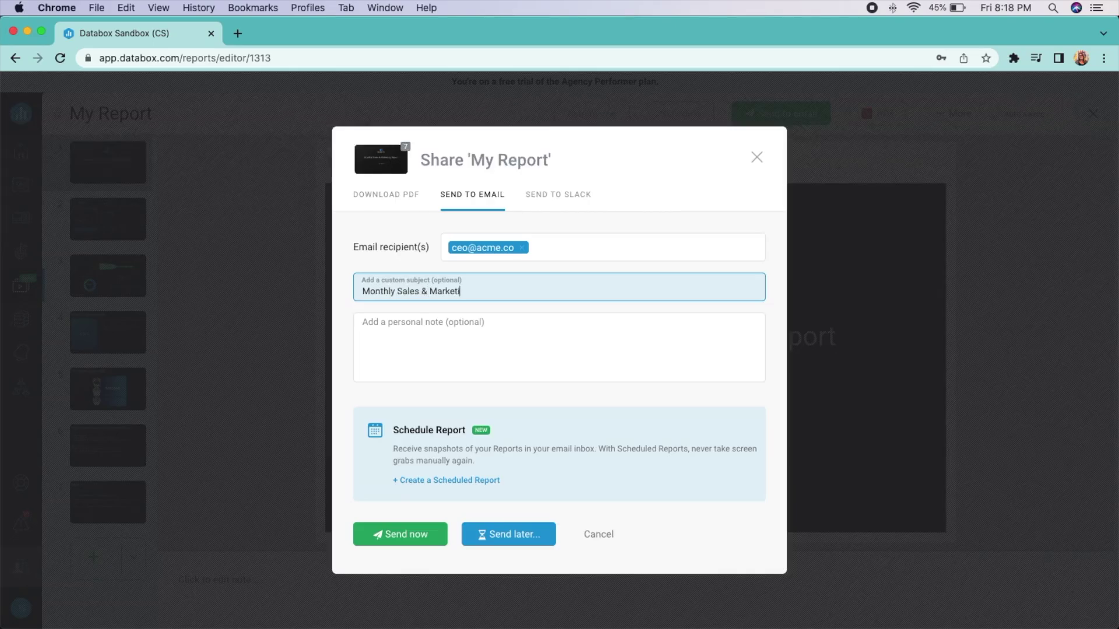
pyautogui.click(473, 341)
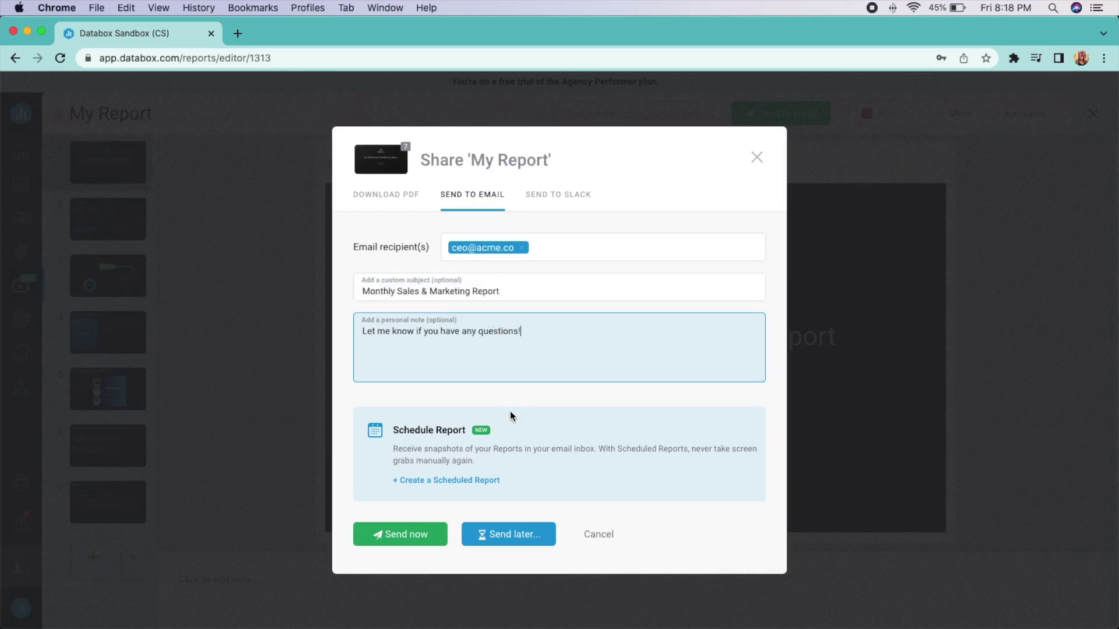
pyautogui.click(524, 536)
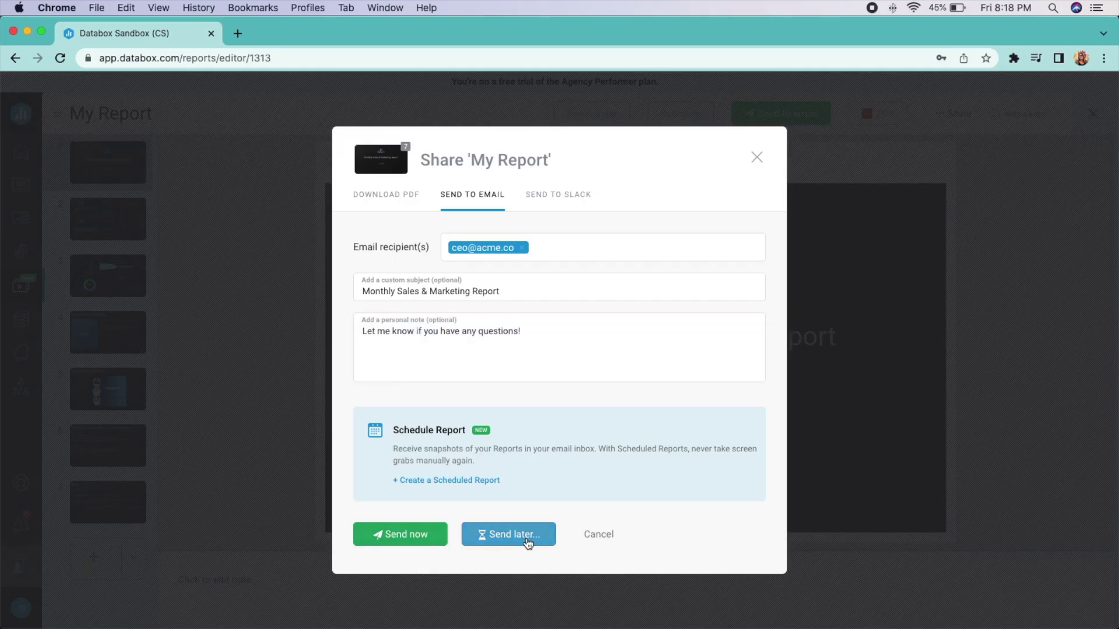
pyautogui.click(354, 390)
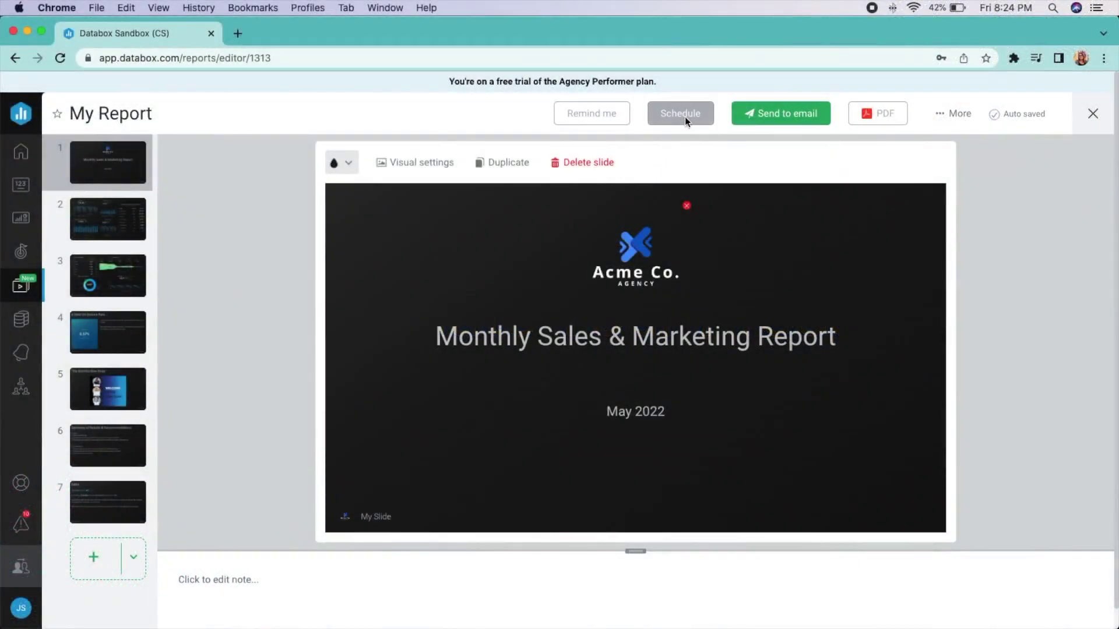
# Schedule the report to the CEO's address monthly on the last day at 11 AM
pyautogui.click(684, 117)
pyautogui.click(485, 265)
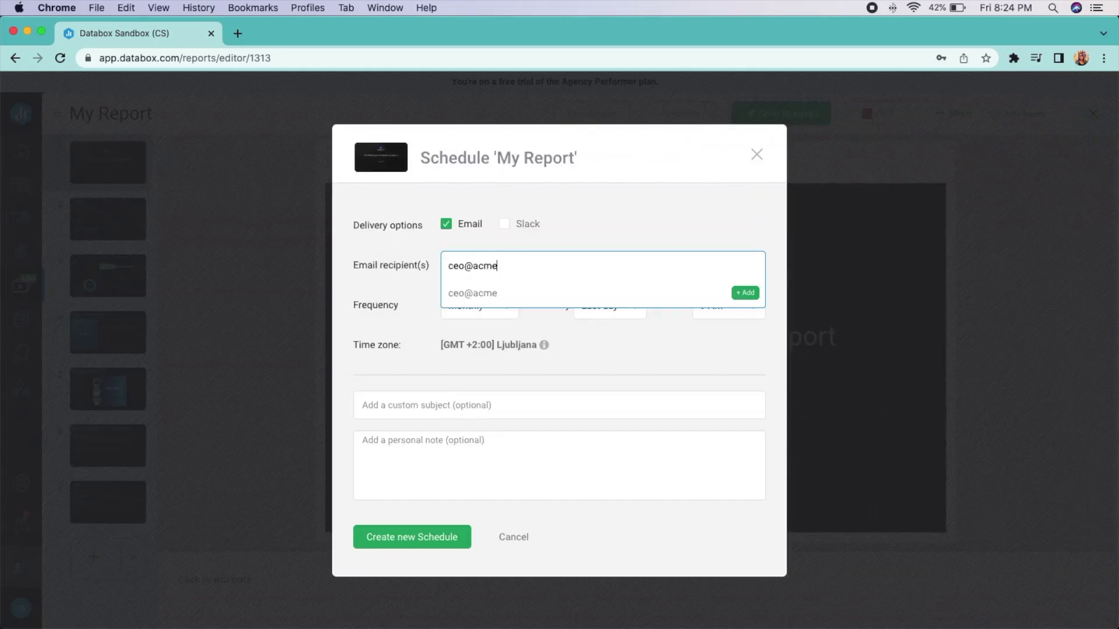
pyautogui.click(479, 293)
pyautogui.click(479, 305)
pyautogui.click(610, 305)
pyautogui.scroll(5, 627, 462)
pyautogui.click(706, 312)
pyautogui.click(722, 484)
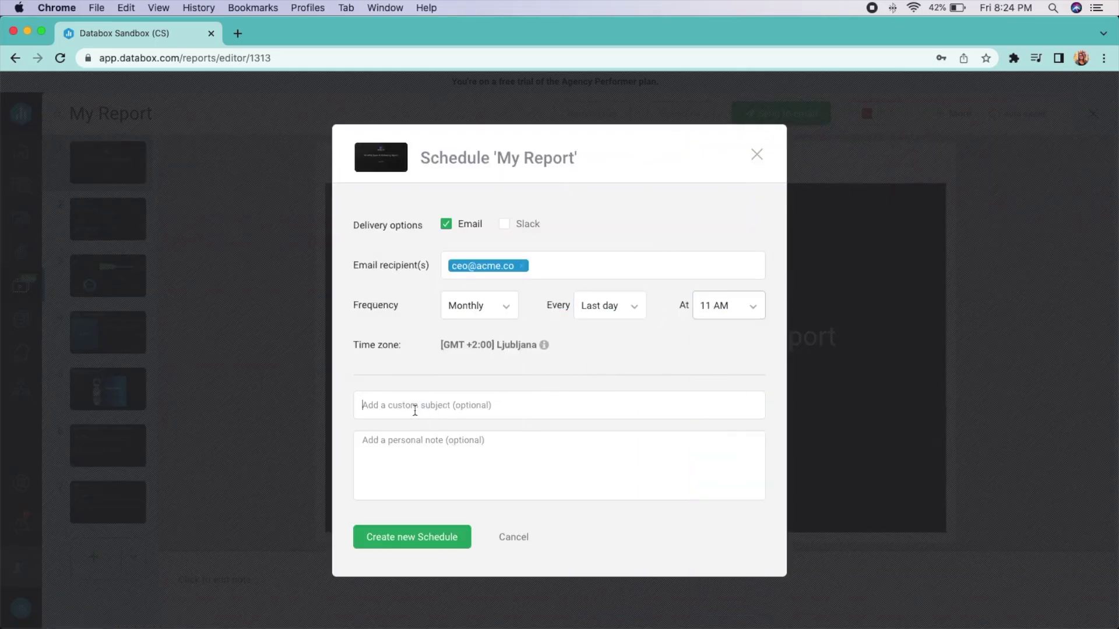
# Add the Monthly Sales & Marketing Report subject and note, then create the schedule
pyautogui.click(414, 407)
pyautogui.write('Mon')
pyautogui.click(373, 449)
pyautogui.write('Let')
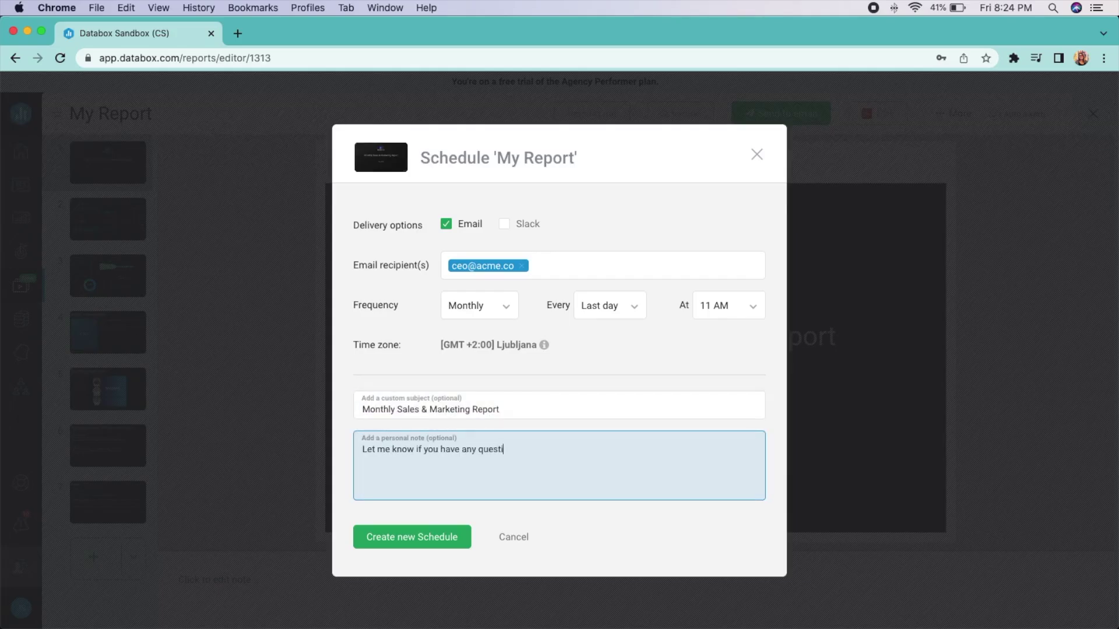
pyautogui.click(444, 534)
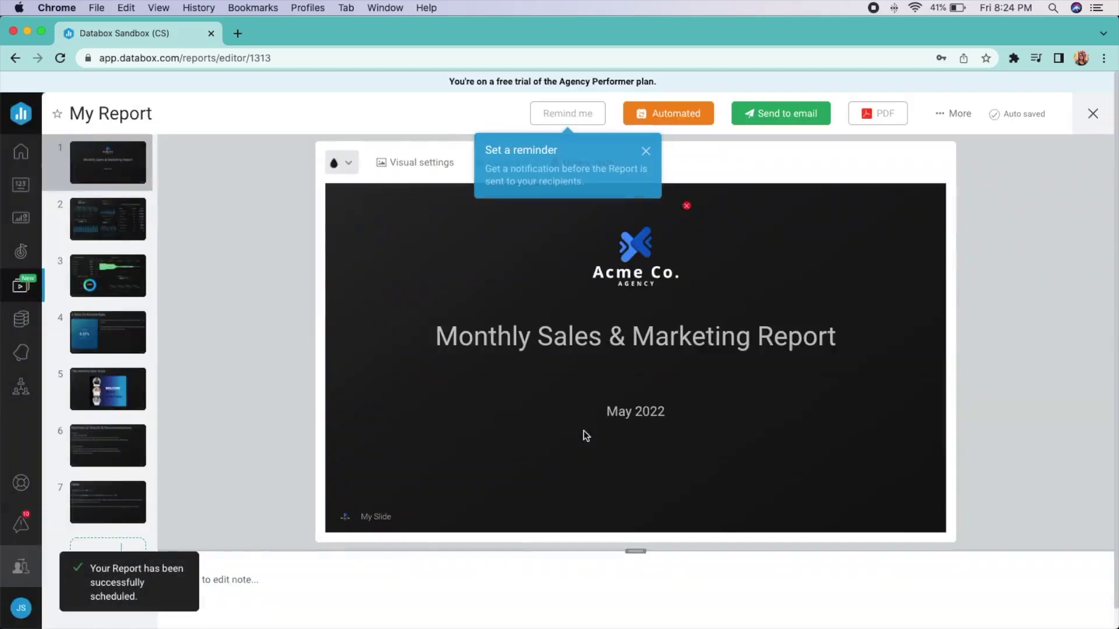
# Create a Monthly reminder set for every 26th at 1 PM and save it
pyautogui.click(568, 115)
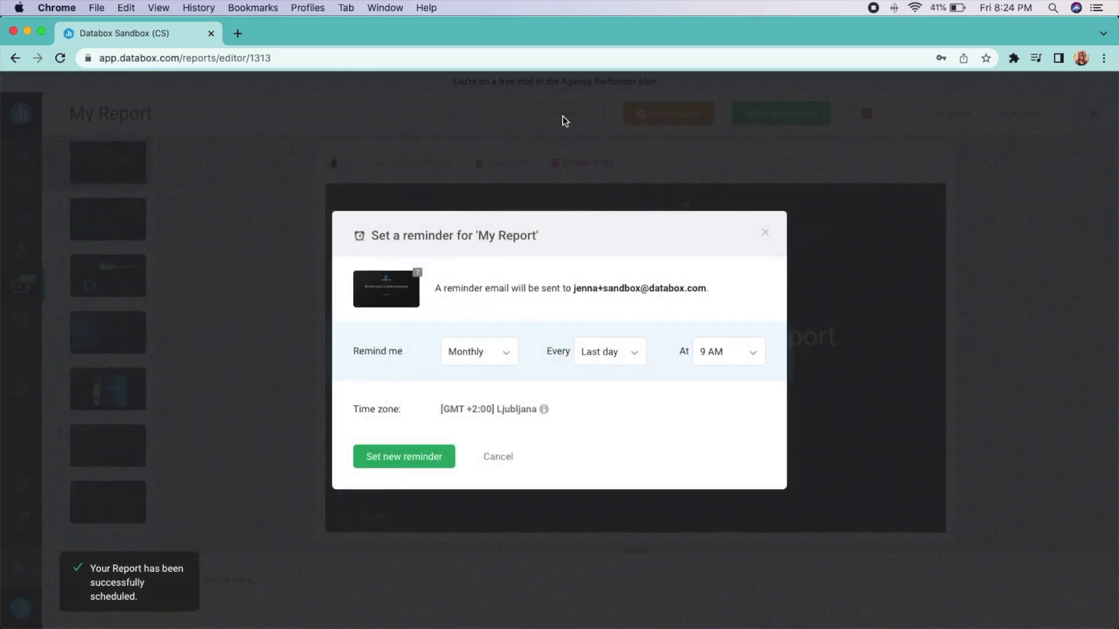
pyautogui.click(507, 360)
pyautogui.click(508, 362)
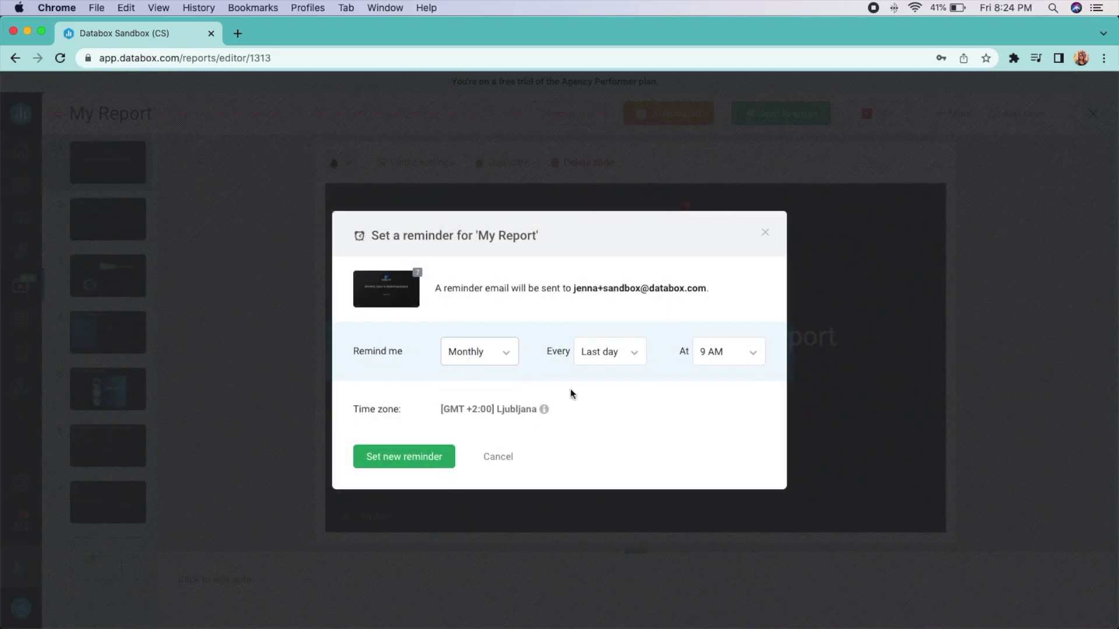
pyautogui.click(616, 356)
pyautogui.click(615, 528)
pyautogui.click(739, 363)
pyautogui.click(730, 585)
pyautogui.click(399, 457)
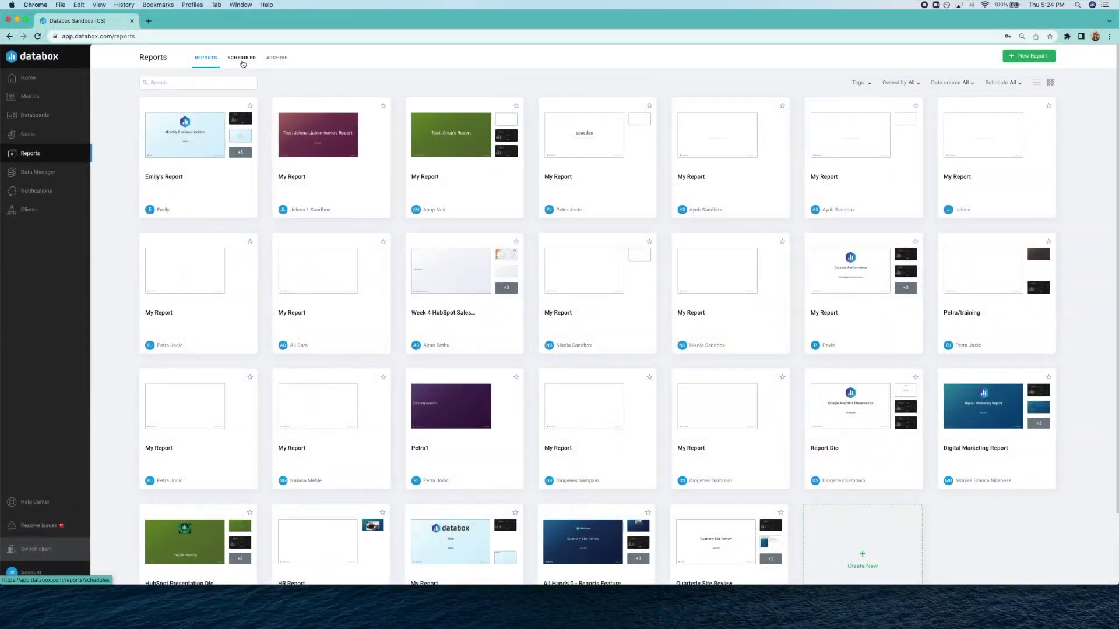
# Look over the Scheduled tab, then scroll through the Archive tab's generated report list
pyautogui.click(242, 58)
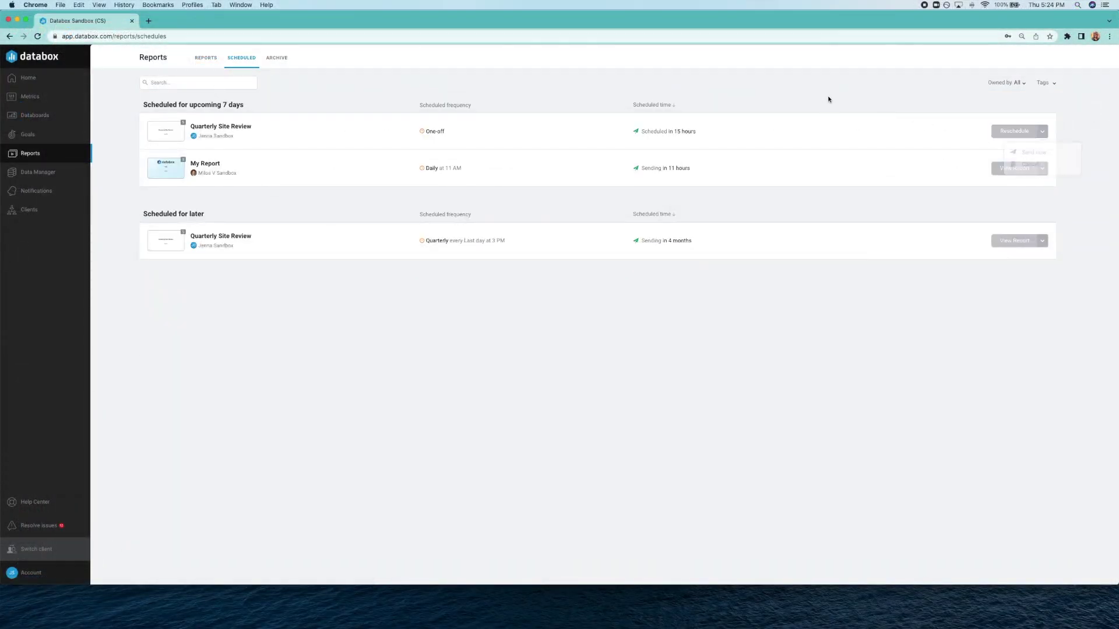
pyautogui.click(271, 58)
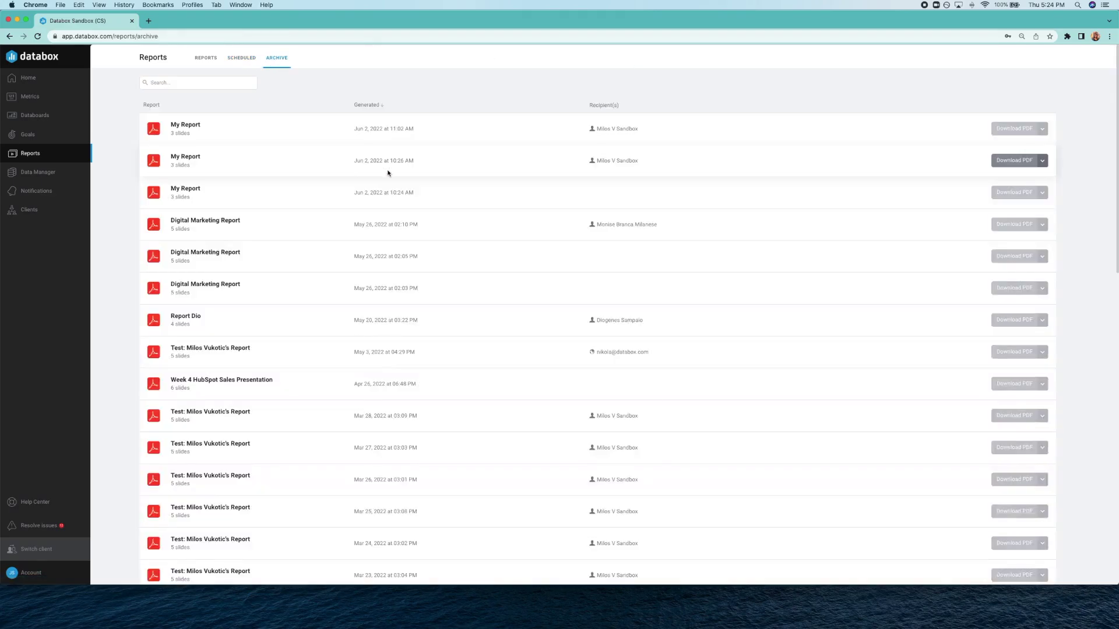
pyautogui.scroll(-5, 437, 184)
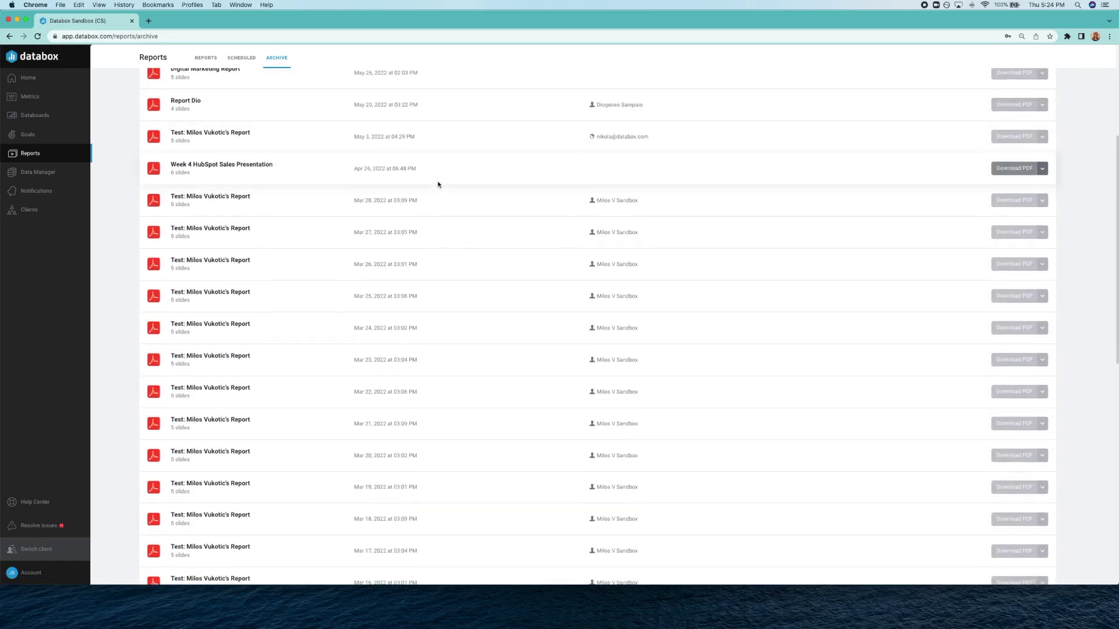
pyautogui.scroll(3, 438, 184)
pyautogui.scroll(2, 438, 184)
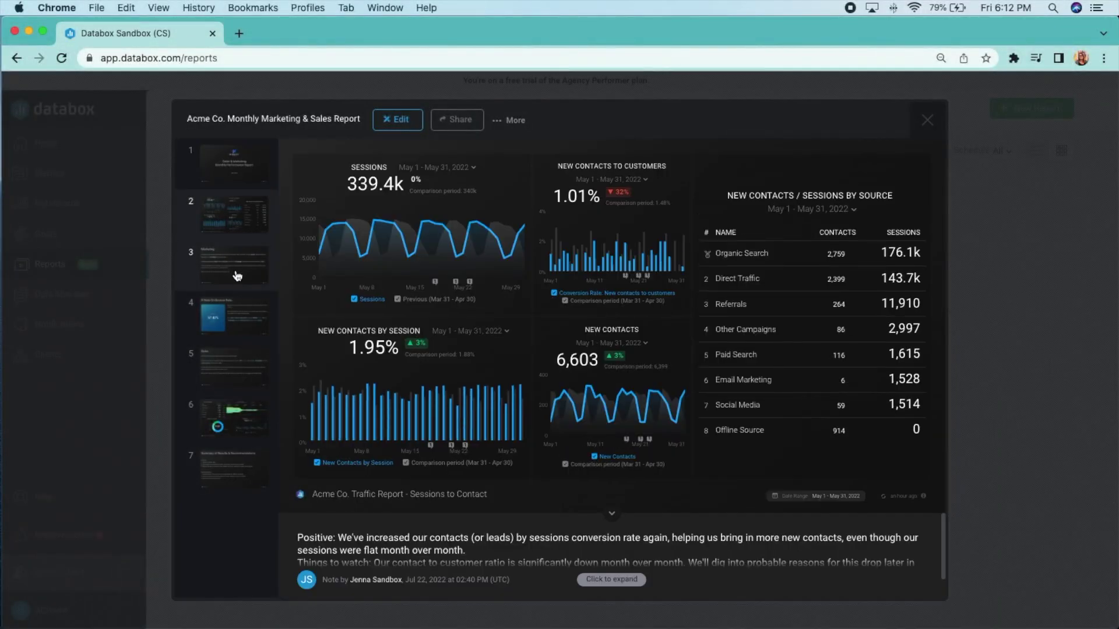
# Expand the slide note, then view the Marketing, bounce rate, Sales, sales dashboard and Summary slides
pyautogui.click(609, 581)
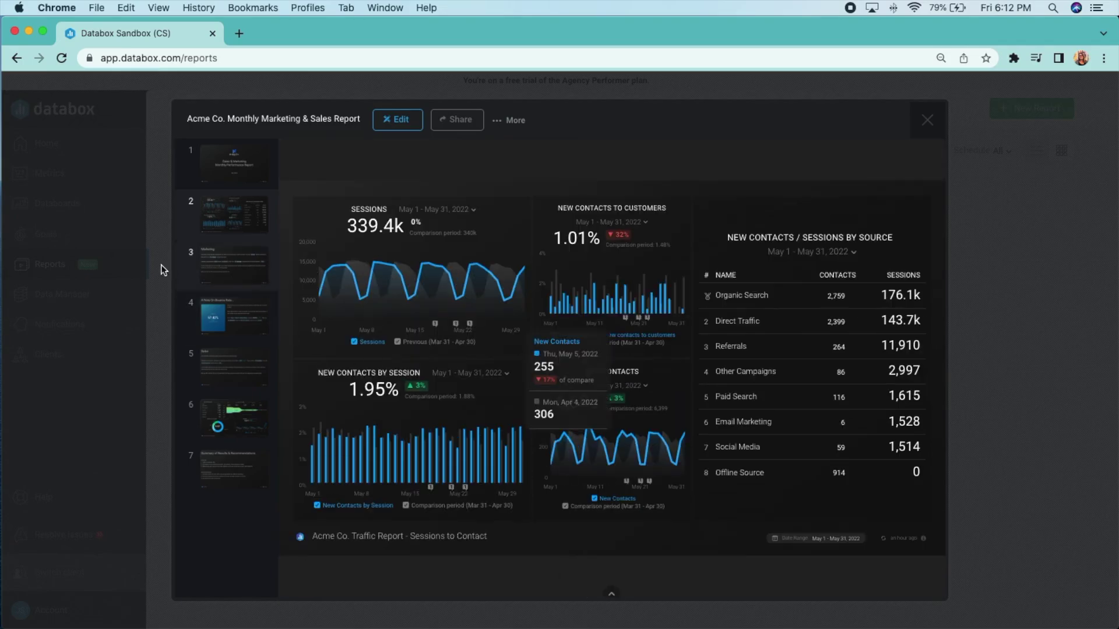
pyautogui.click(220, 283)
pyautogui.click(242, 331)
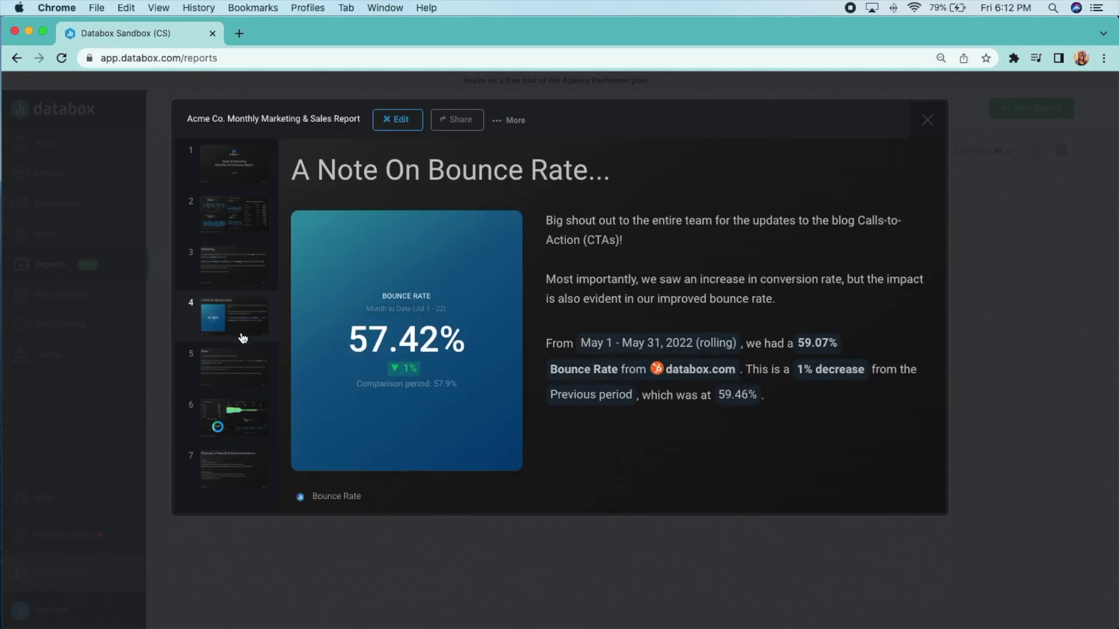
pyautogui.click(241, 378)
pyautogui.click(245, 427)
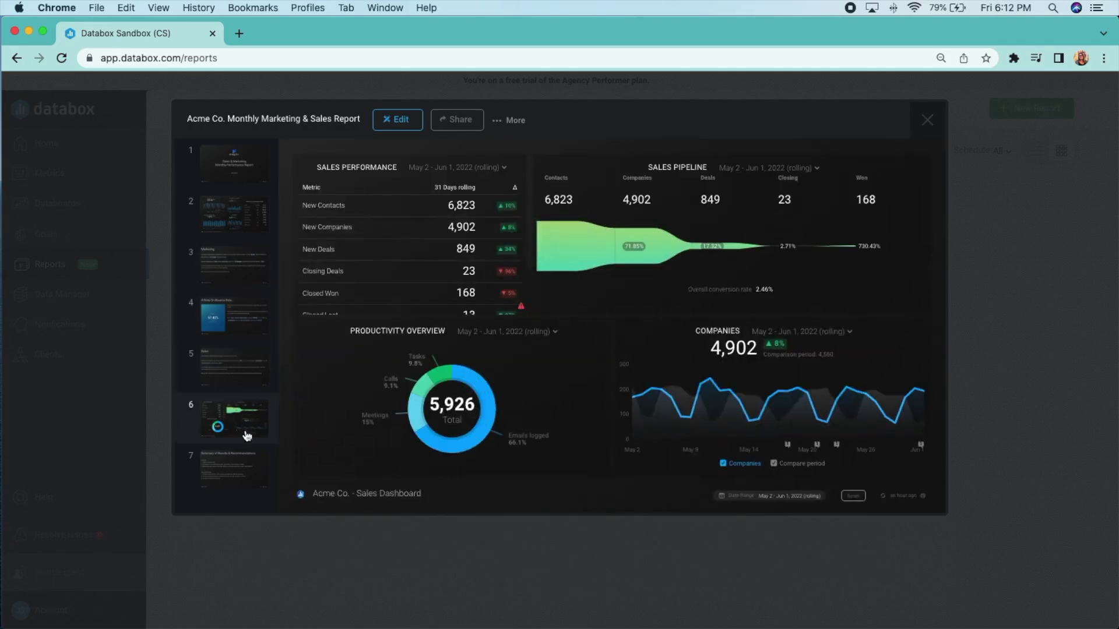
pyautogui.click(248, 484)
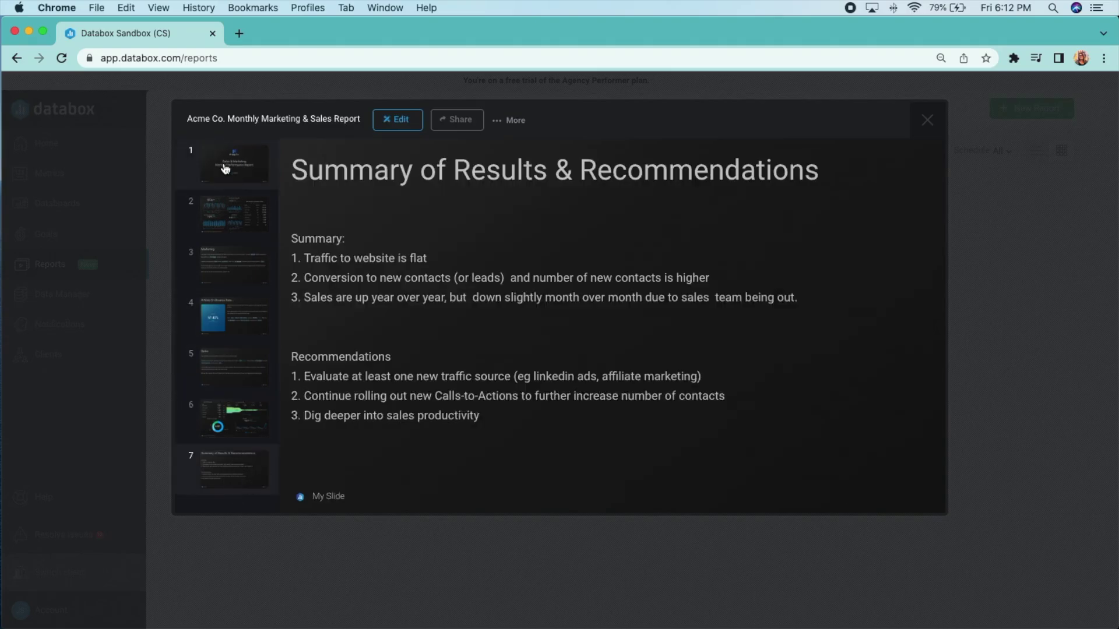